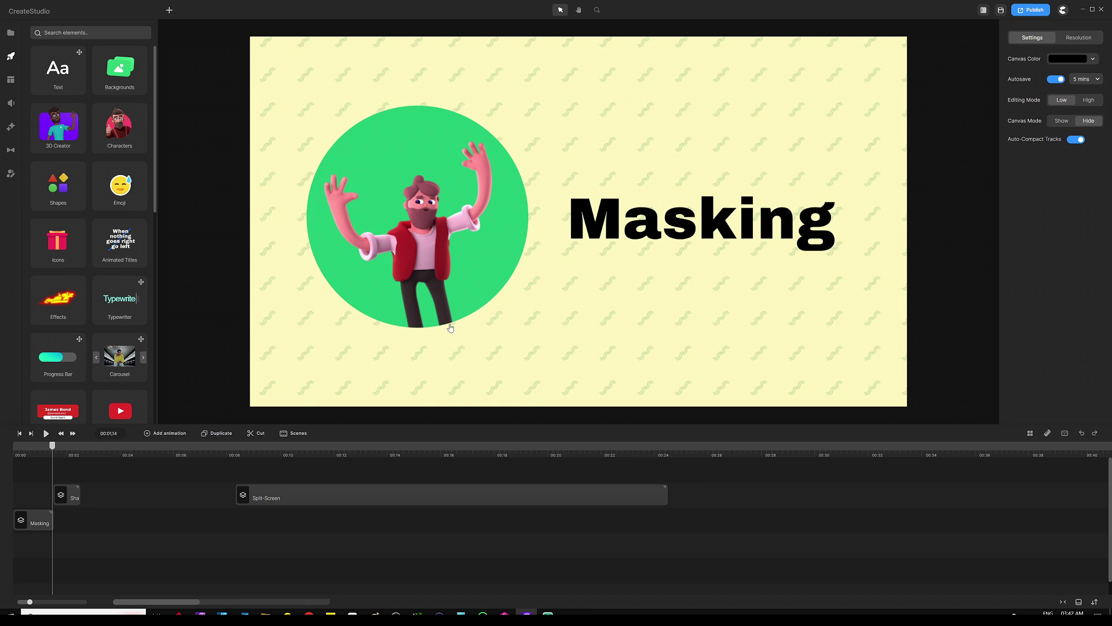
Review the Masking intro scene and the Use Shapes As Masks scene on the timeline.
click(7, 448)
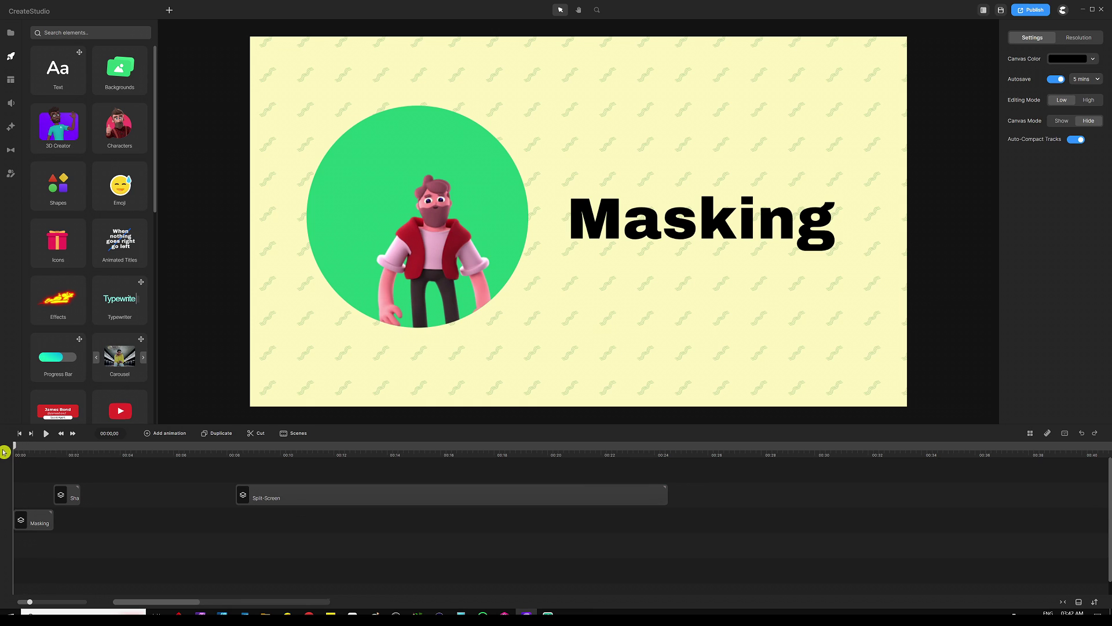
click(159, 428)
drag(15, 447, 30, 446)
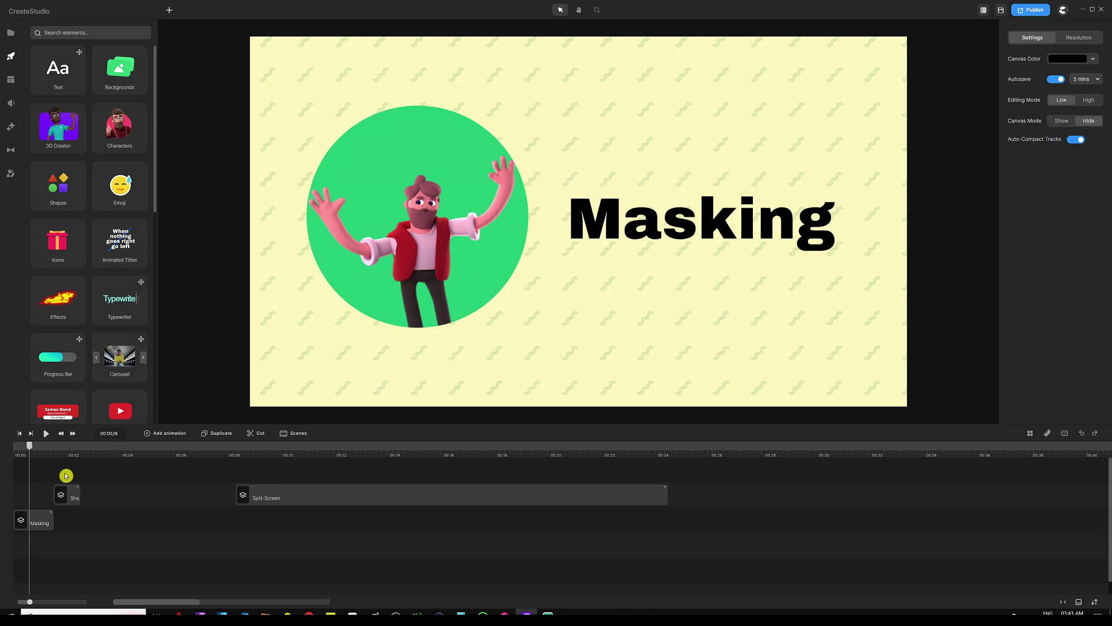
click(72, 452)
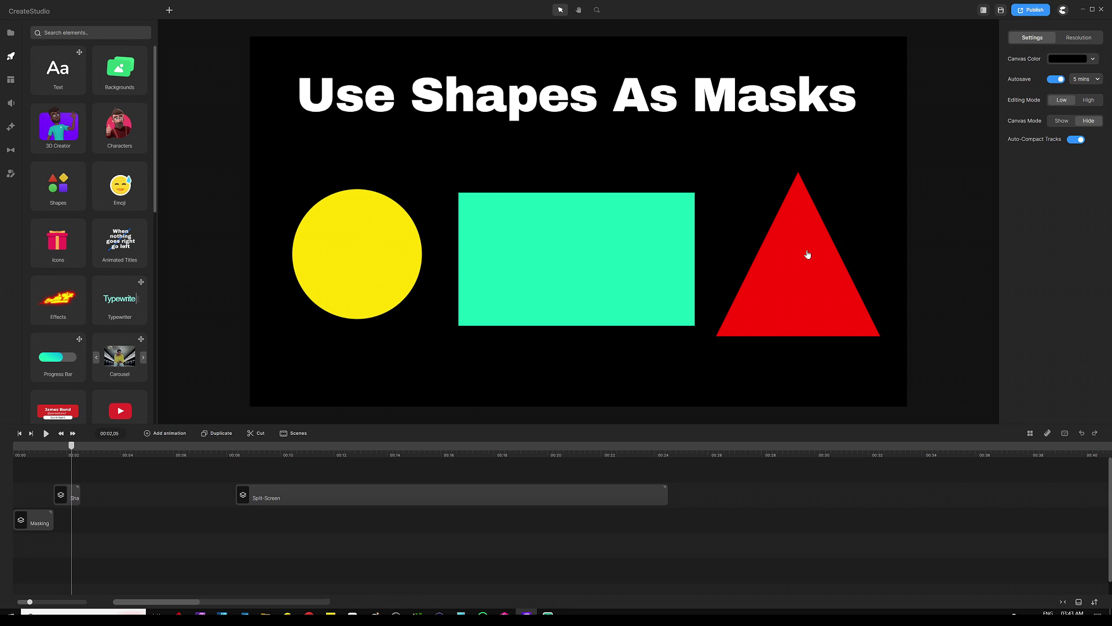
drag(754, 220, 694, 189)
mouse_move(455, 230)
mouse_down()
mouse_move(367, 177)
mouse_move(314, 190)
mouse_up()
Browse the shapes library to examine the shapes that can serve as masks.
click(64, 190)
scroll(86, 190, down, 5)
scroll(86, 190, down, 8)
scroll(85, 230, down, 1)
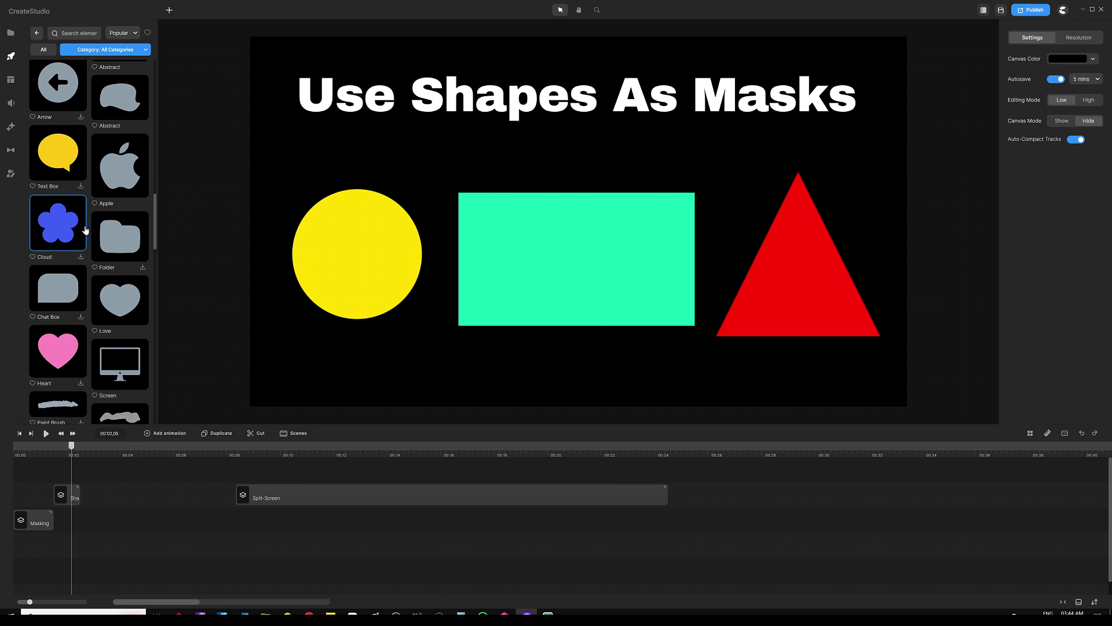
scroll(85, 230, down, 3)
scroll(80, 235, up, 8)
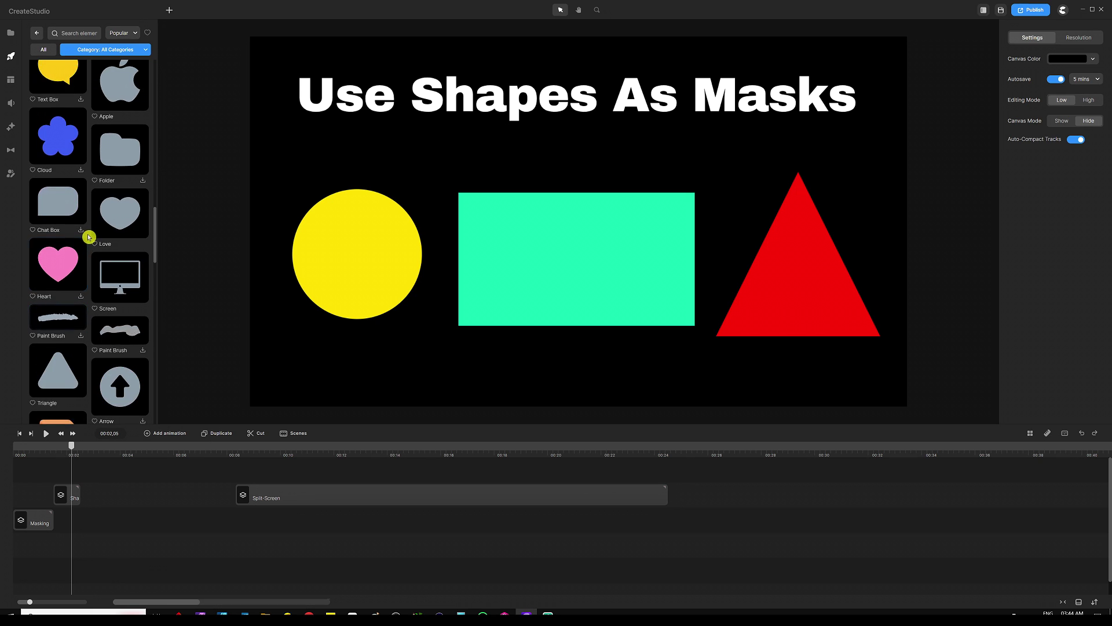
scroll(83, 241, down, 8)
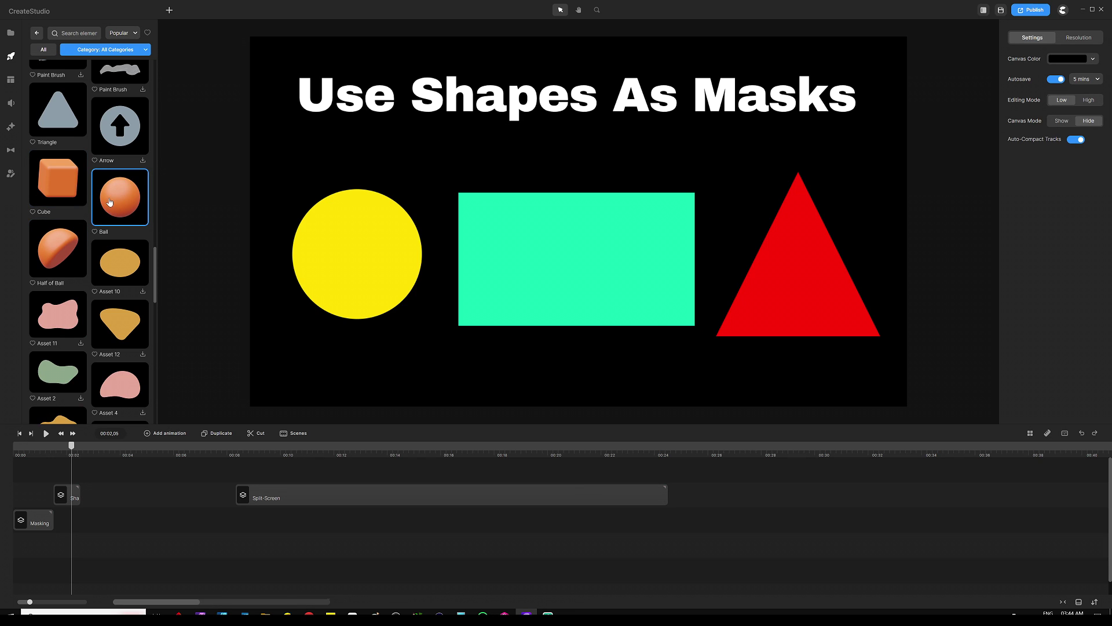
scroll(108, 215, up, 3)
scroll(112, 229, up, 15)
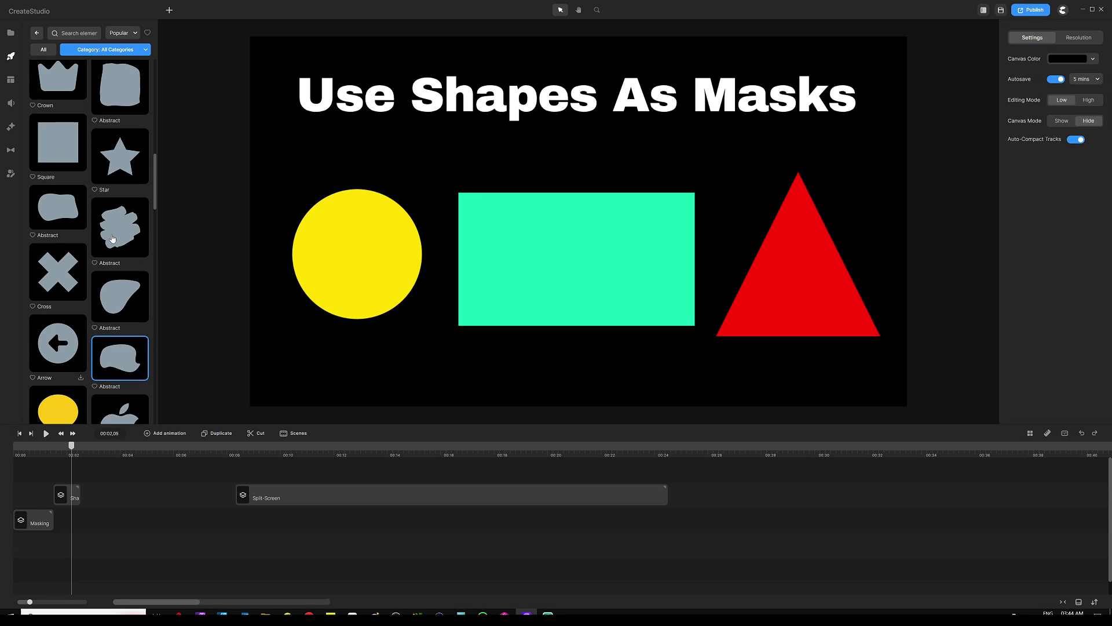
scroll(115, 221, up, 4)
scroll(110, 232, down, 5)
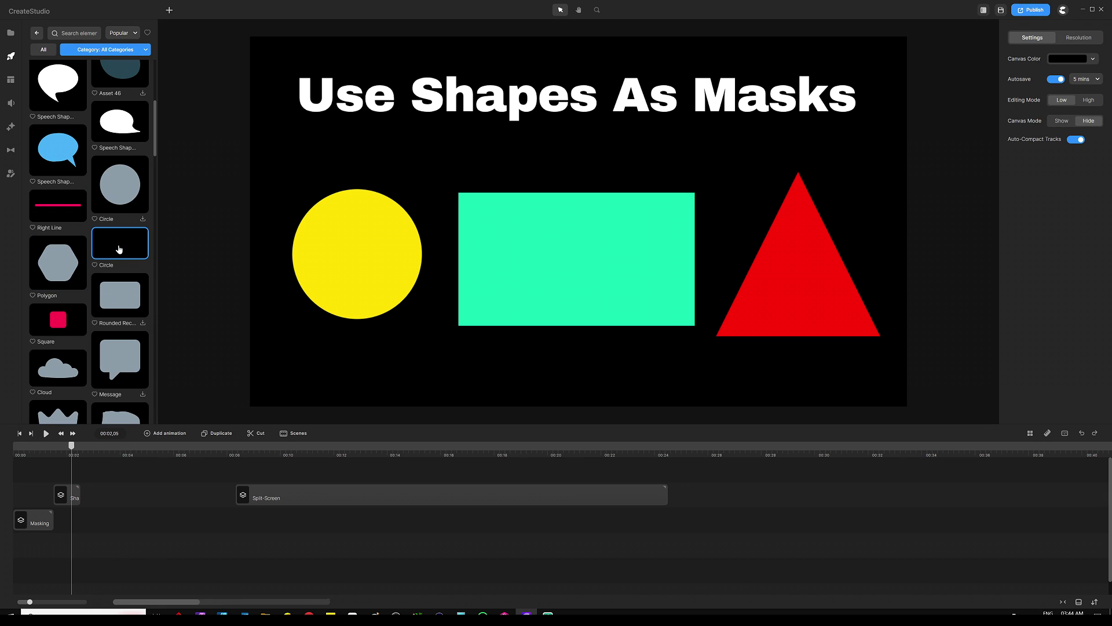
click(187, 276)
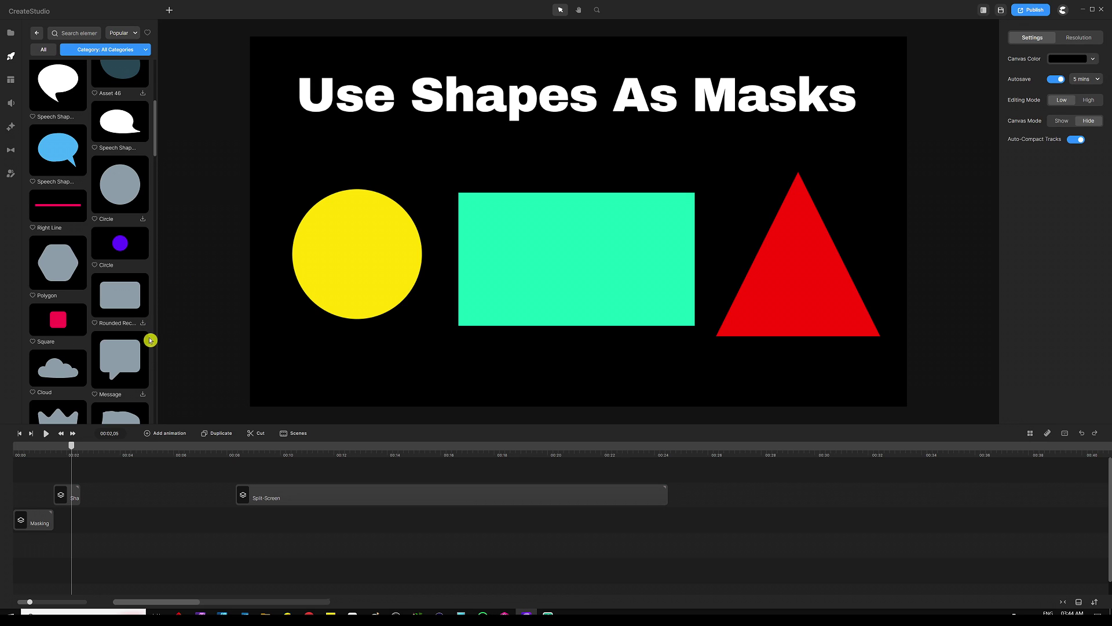
Add a blue circle to the centre of the canvas in the empty stretch at about 3 seconds and duplicate it.
click(110, 455)
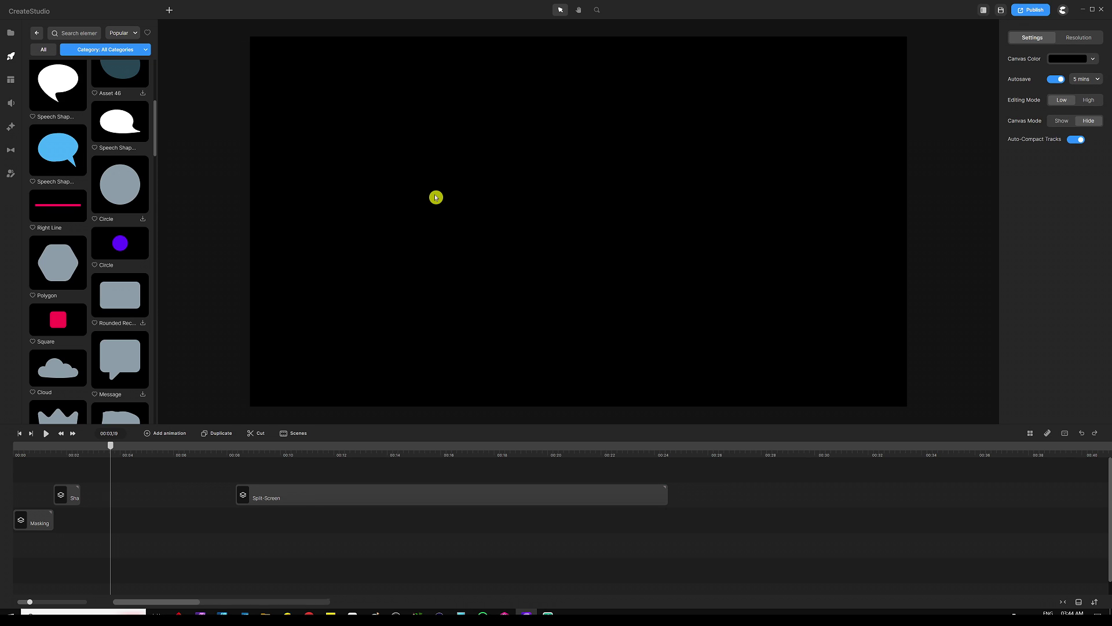
key(ctrl+v)
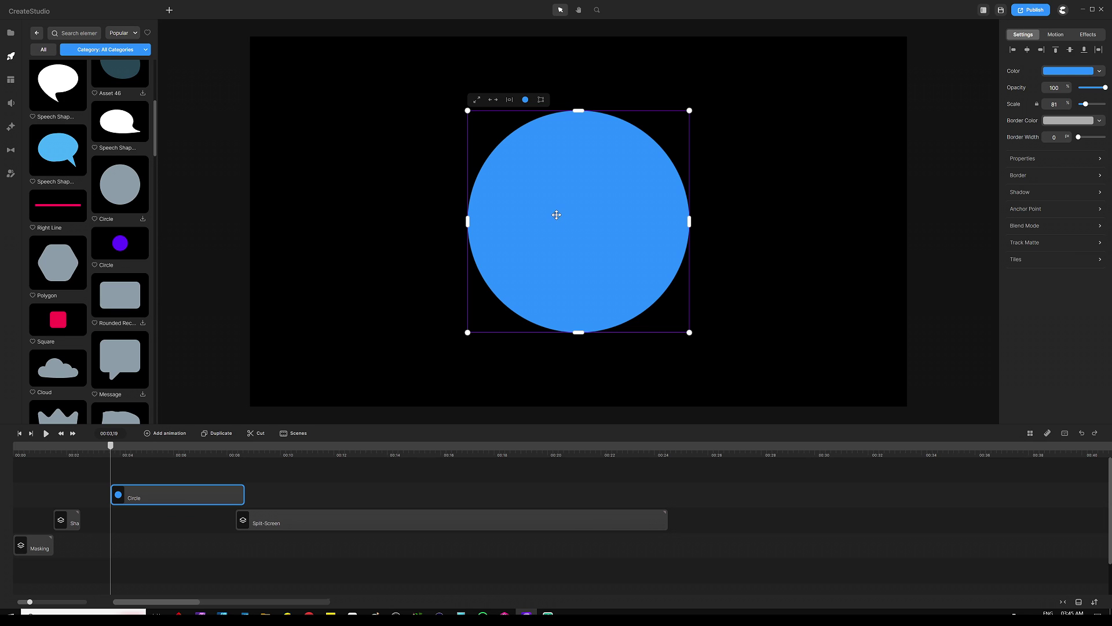
key(ctrl+d)
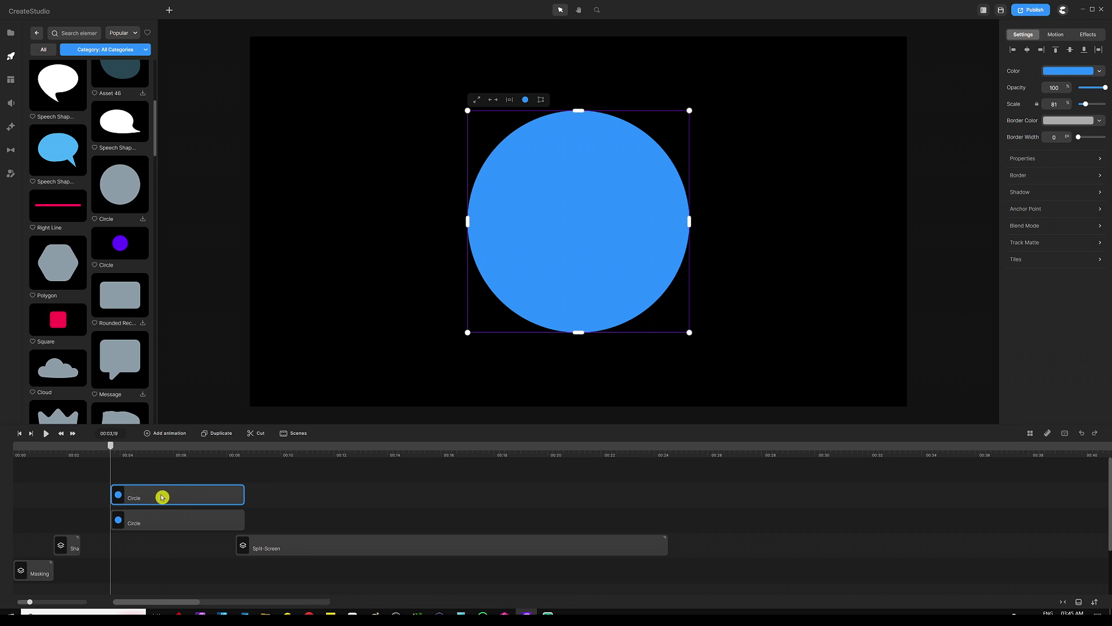
Rename the upper circle layer as Mask.
right_click(165, 496)
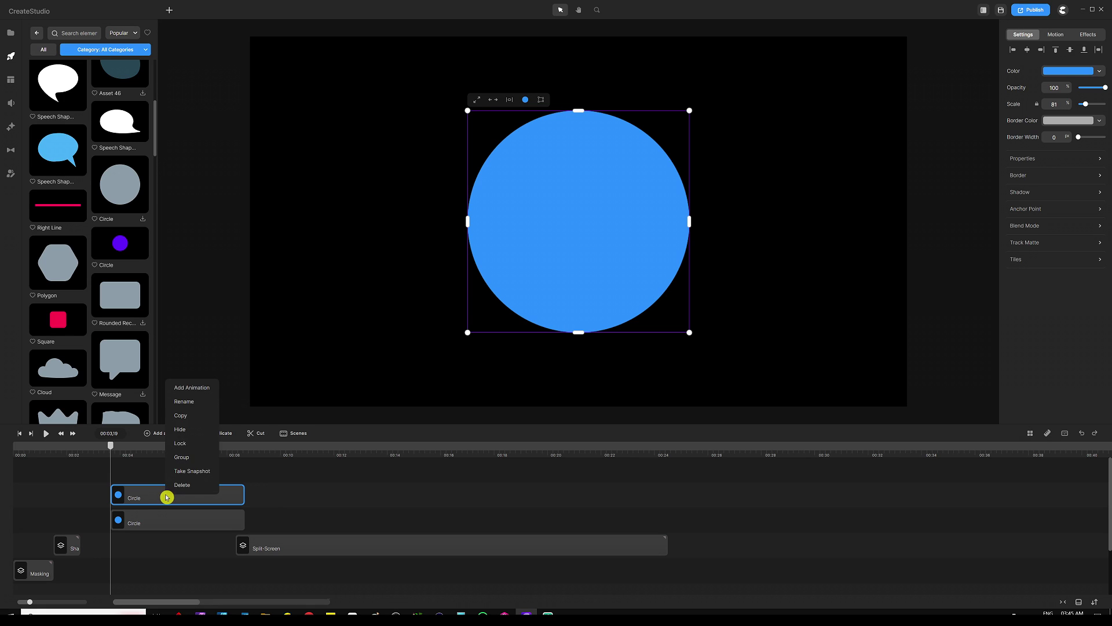
click(185, 401)
text(Mask)
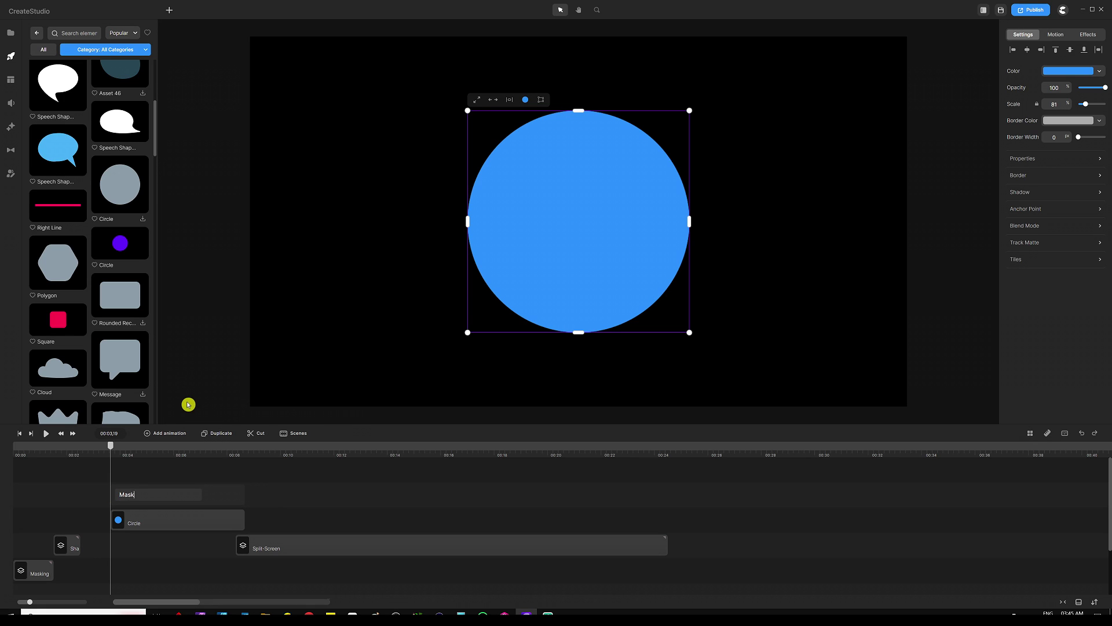
key(Return)
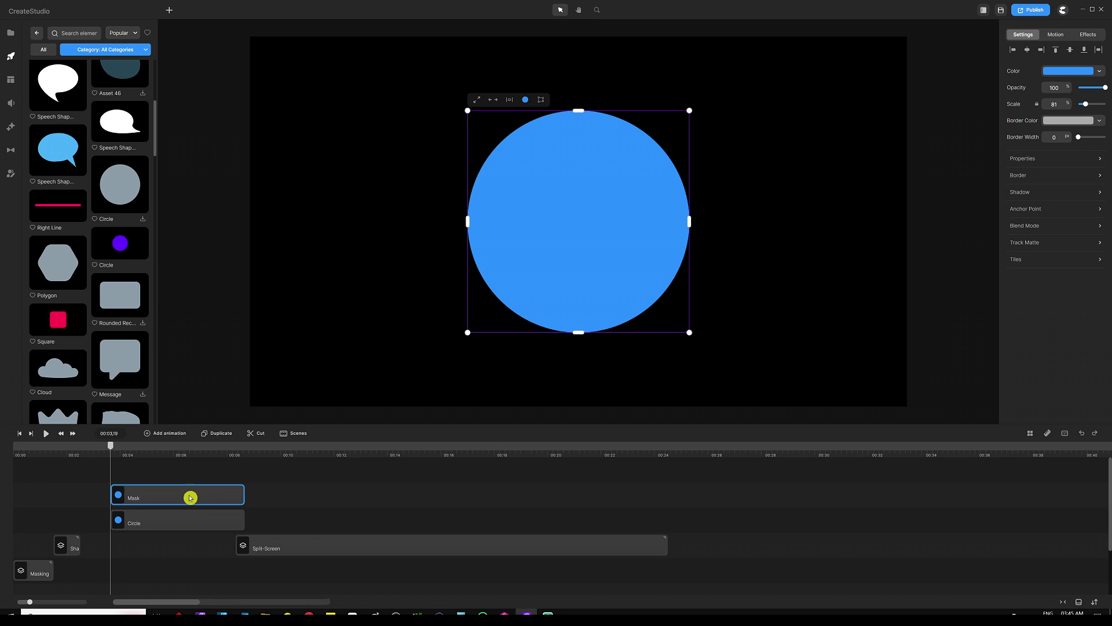
Rename the lower circle layer as BG.
click(181, 522)
right_click(180, 522)
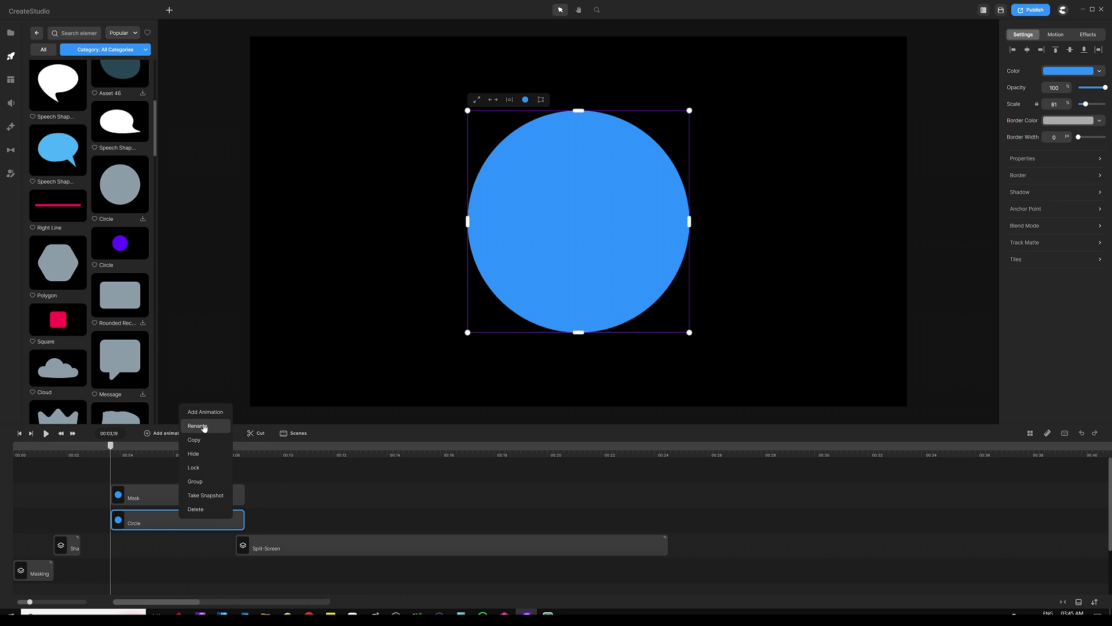
click(203, 423)
text(BG)
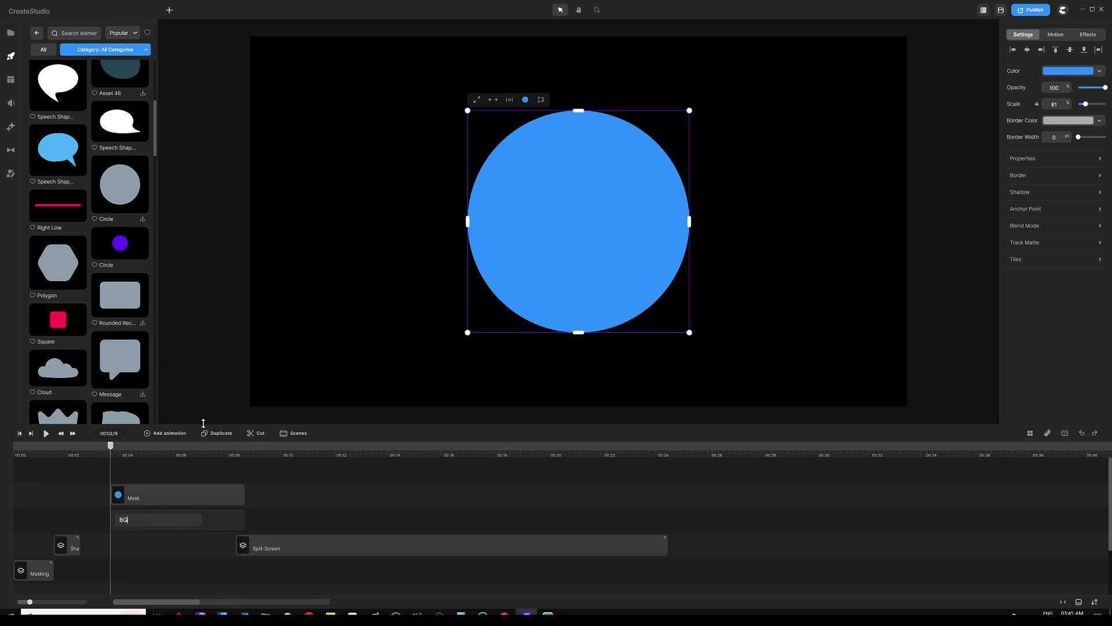
key(Return)
click(208, 471)
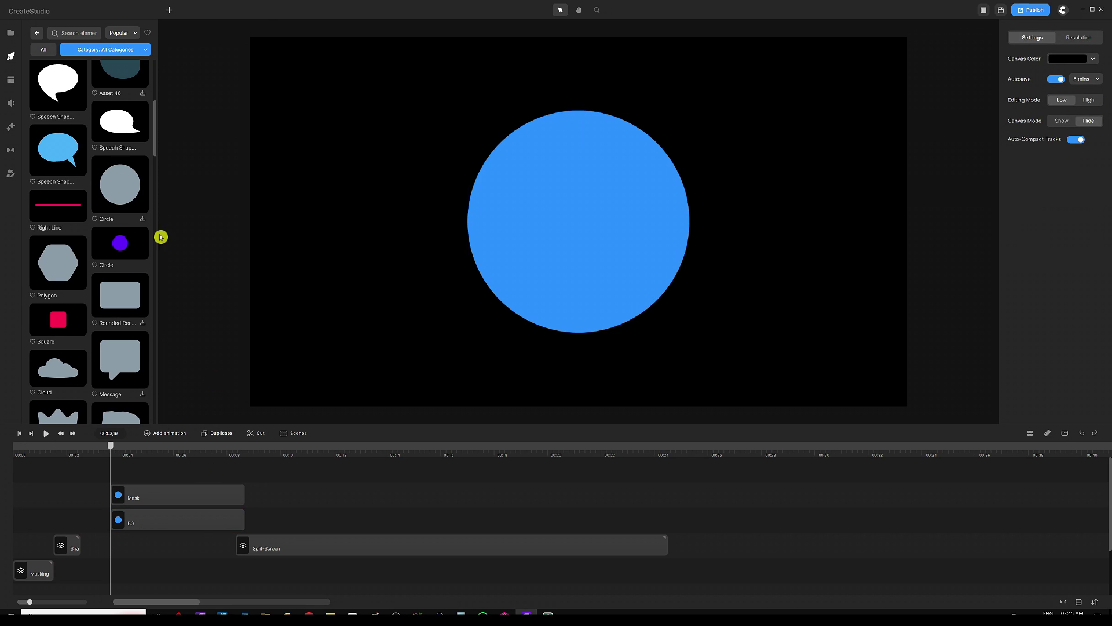
Add the Victoria character from the 3D category of the character library to the canvas.
click(36, 33)
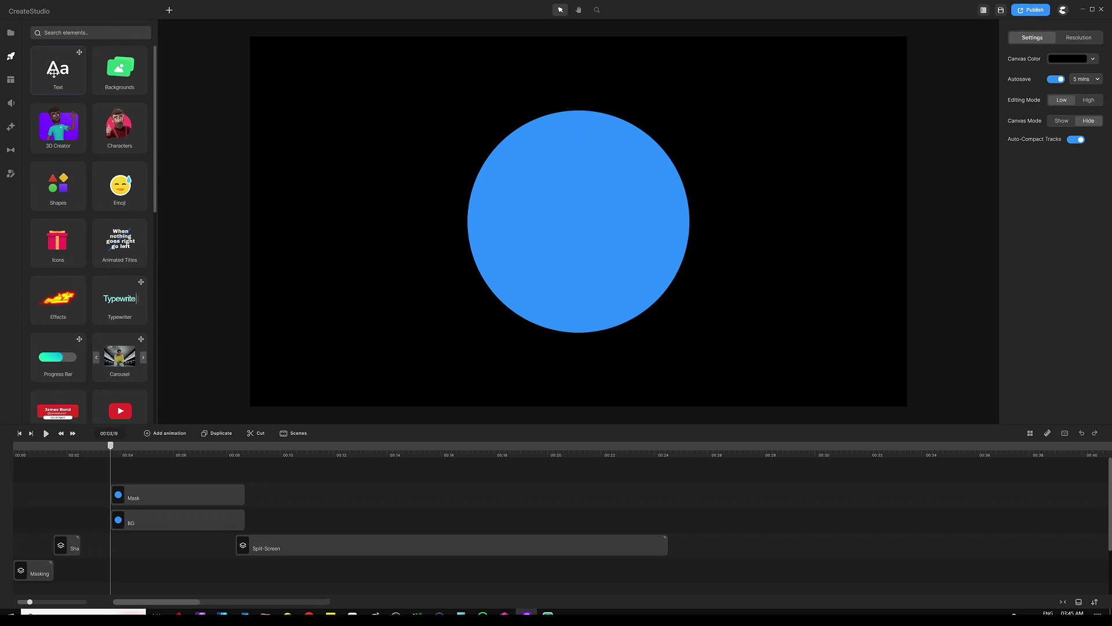
click(119, 124)
click(105, 50)
click(96, 70)
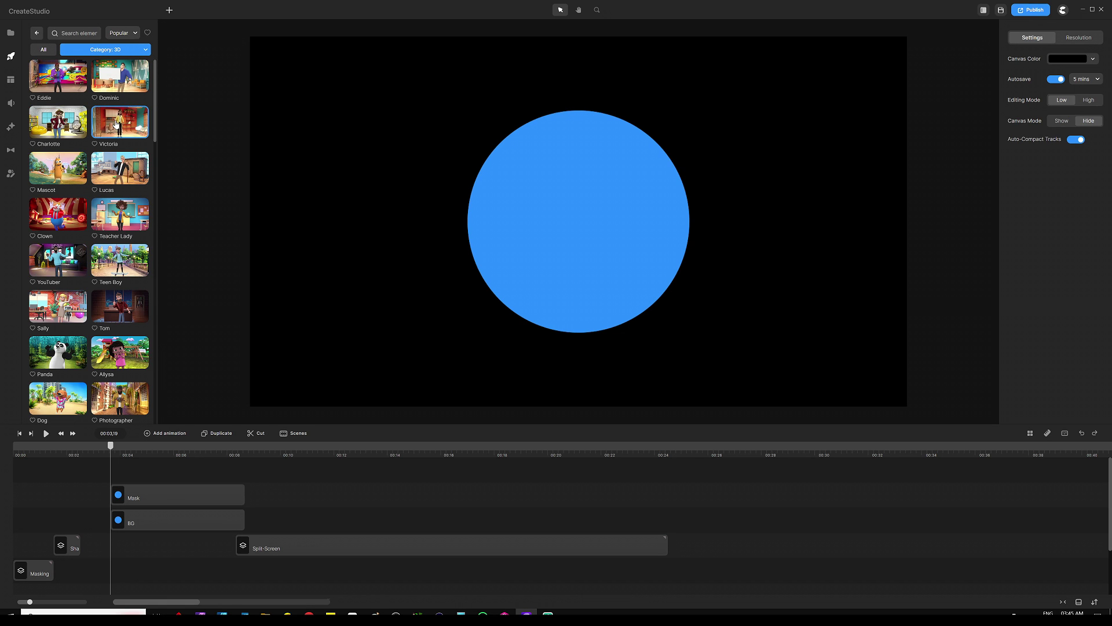
drag(119, 122, 437, 211)
Enlarge Victoria and position her over the circle with her legs below its edge, and extend her clip to match the circle layers' duration.
drag(574, 227, 575, 214)
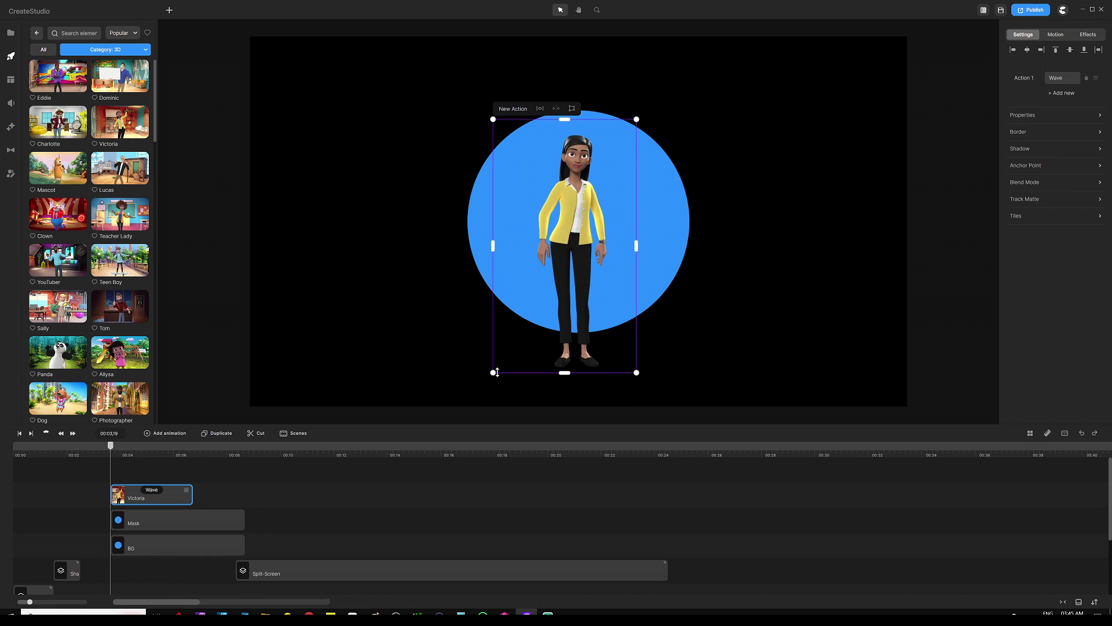
drag(493, 372, 475, 402)
mouse_move(592, 254)
mouse_down()
mouse_move(591, 271)
mouse_move(589, 262)
mouse_up()
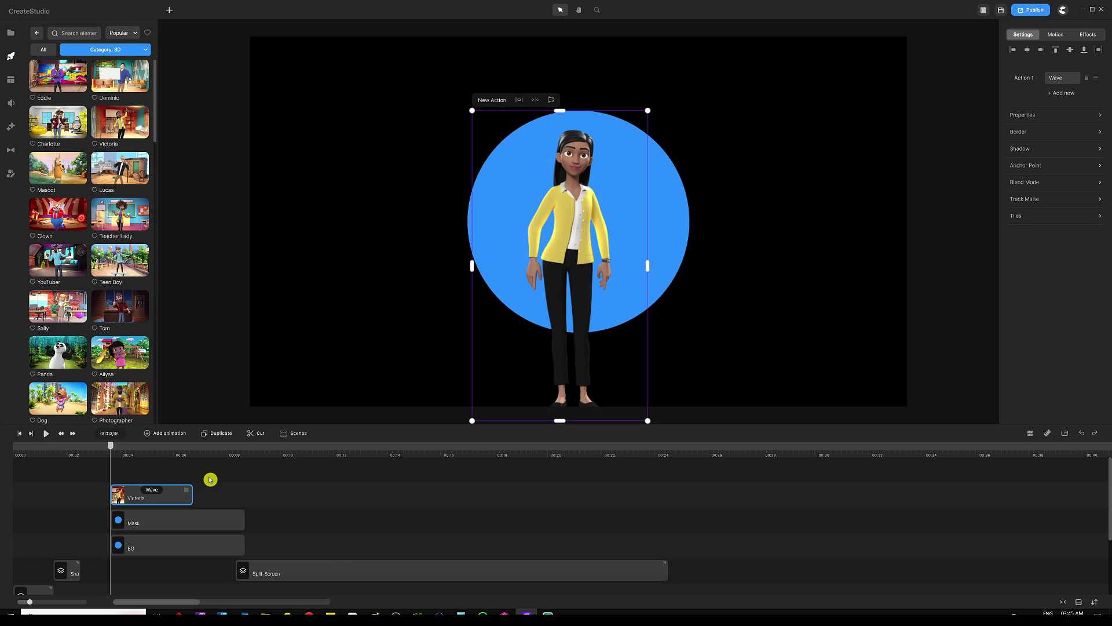
drag(192, 489, 231, 484)
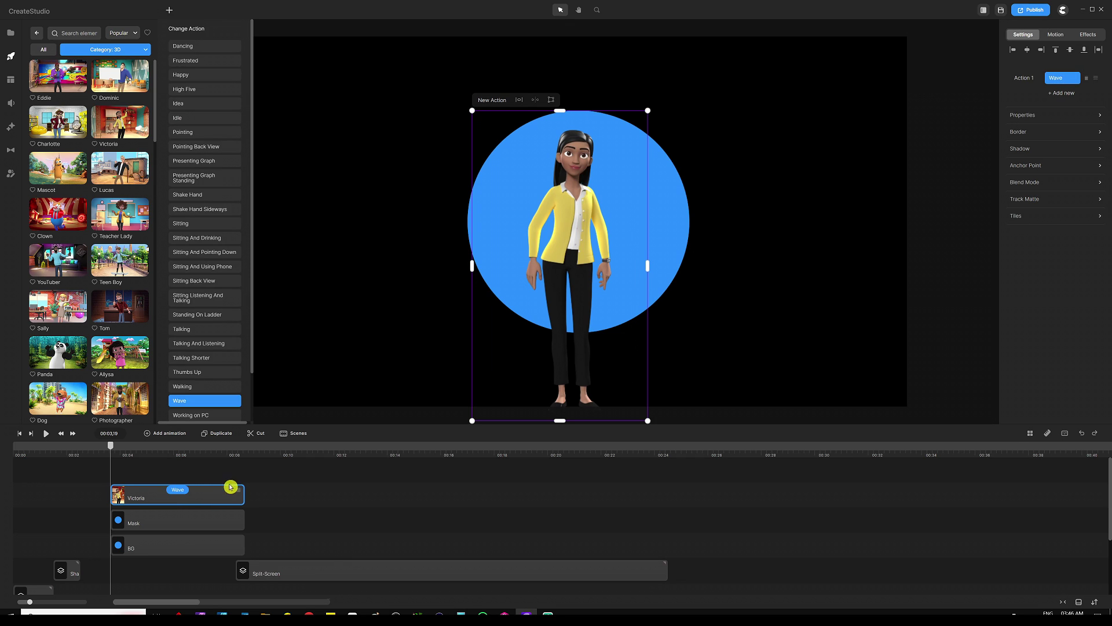
click(193, 464)
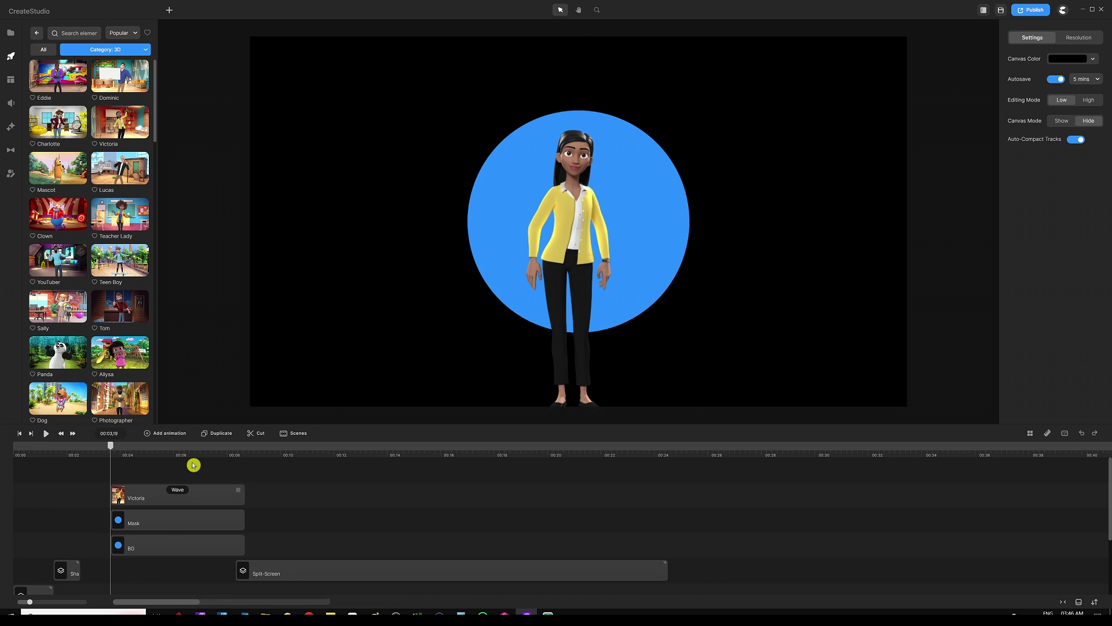
Mask the Victoria layer with the Mask circle and play back part of the masked wave animation.
click(202, 489)
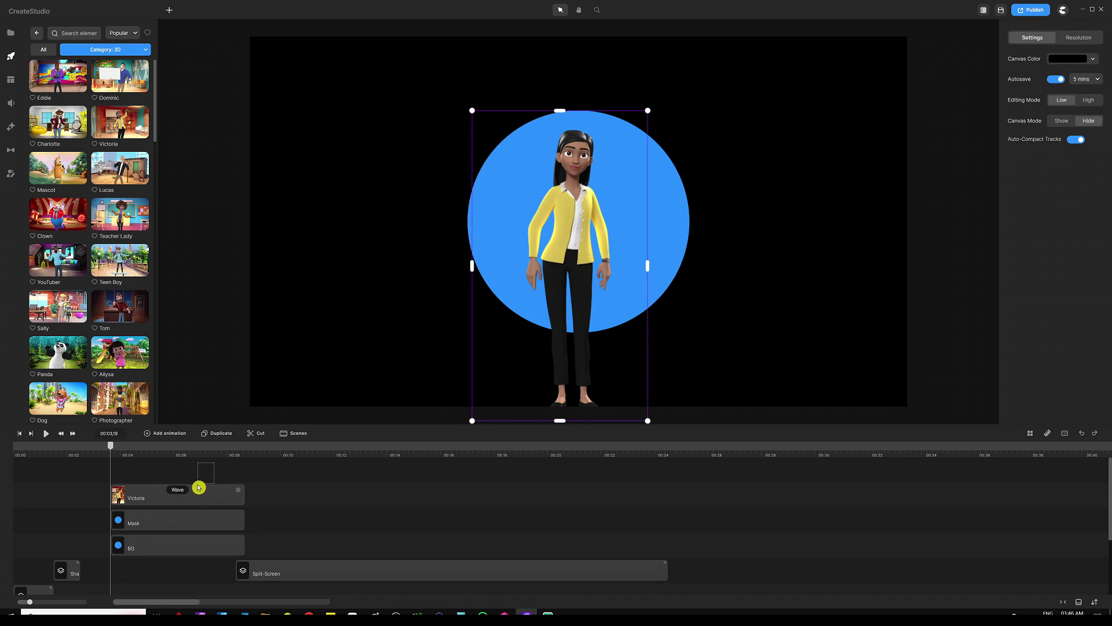
shift+click(169, 520)
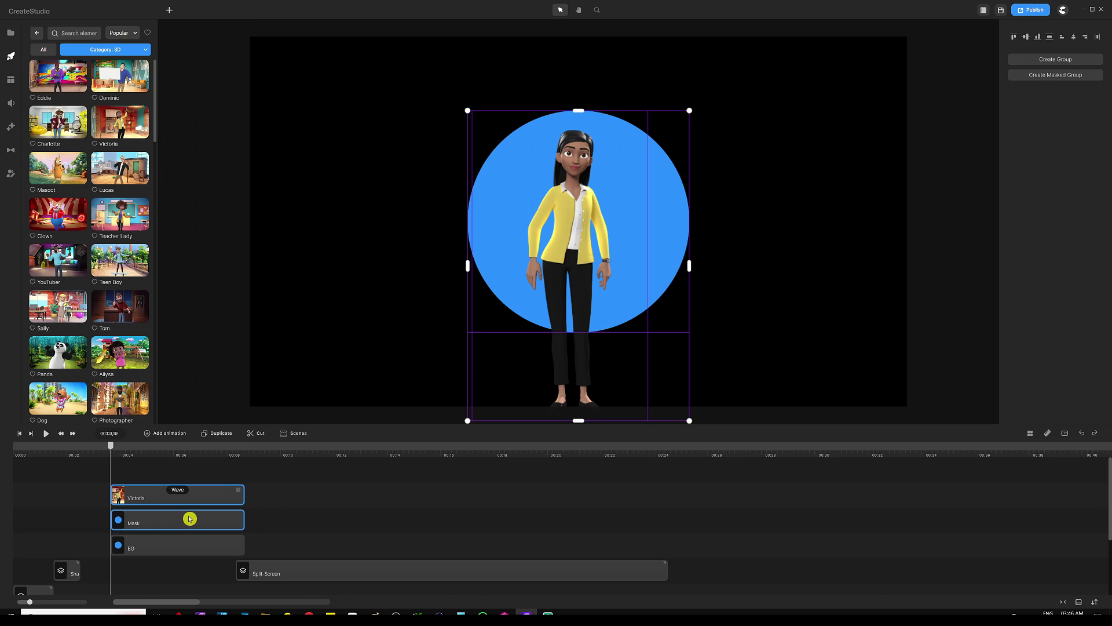
right_click(186, 521)
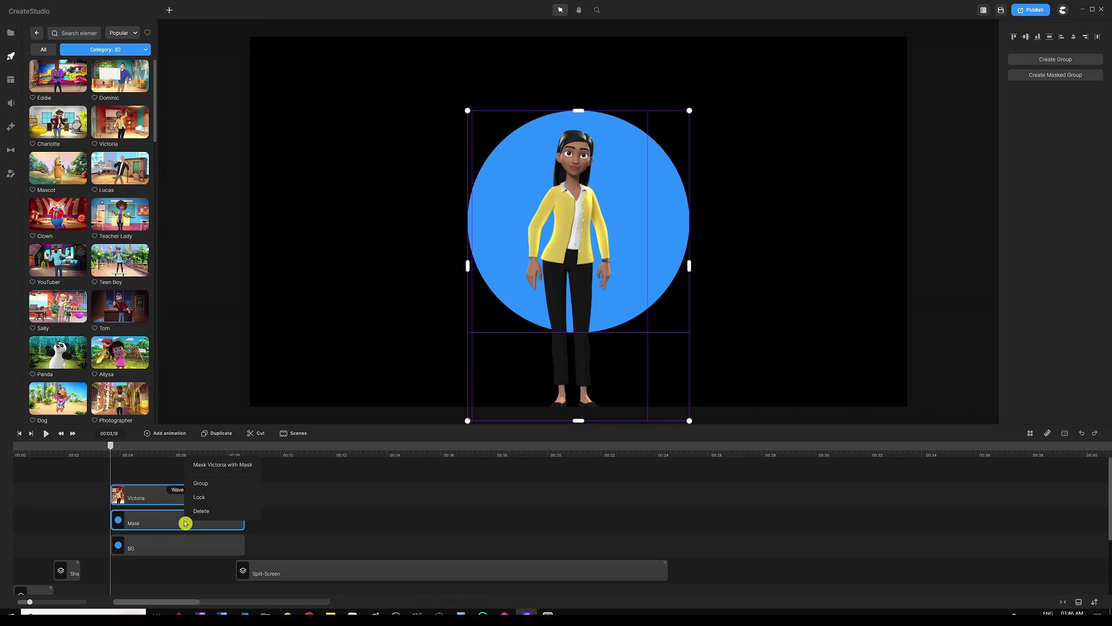
click(235, 465)
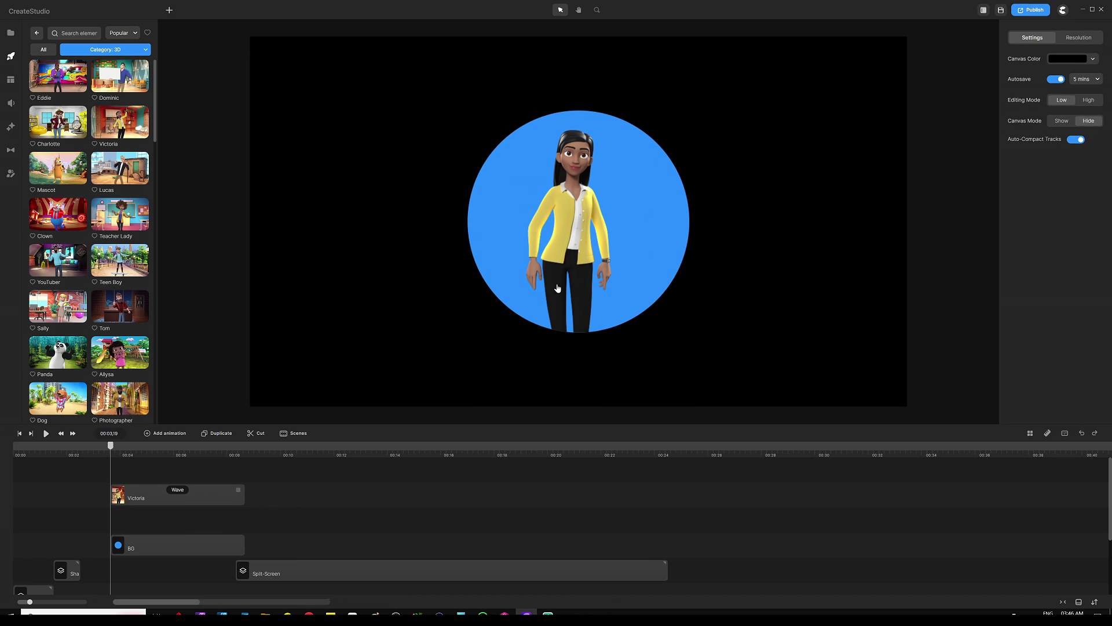
click(46, 433)
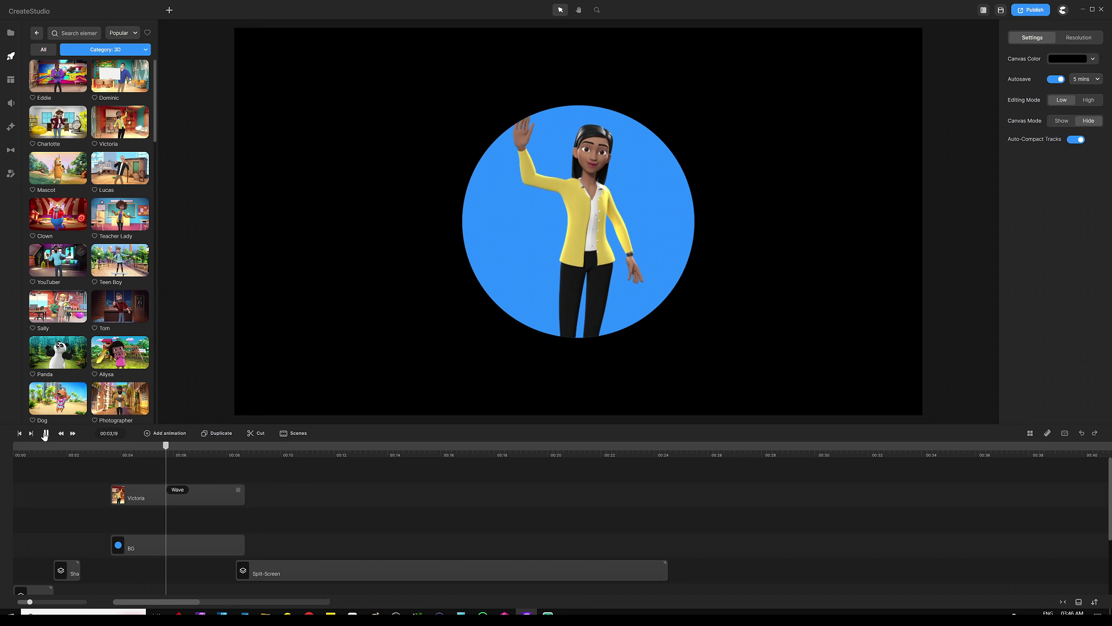
click(45, 434)
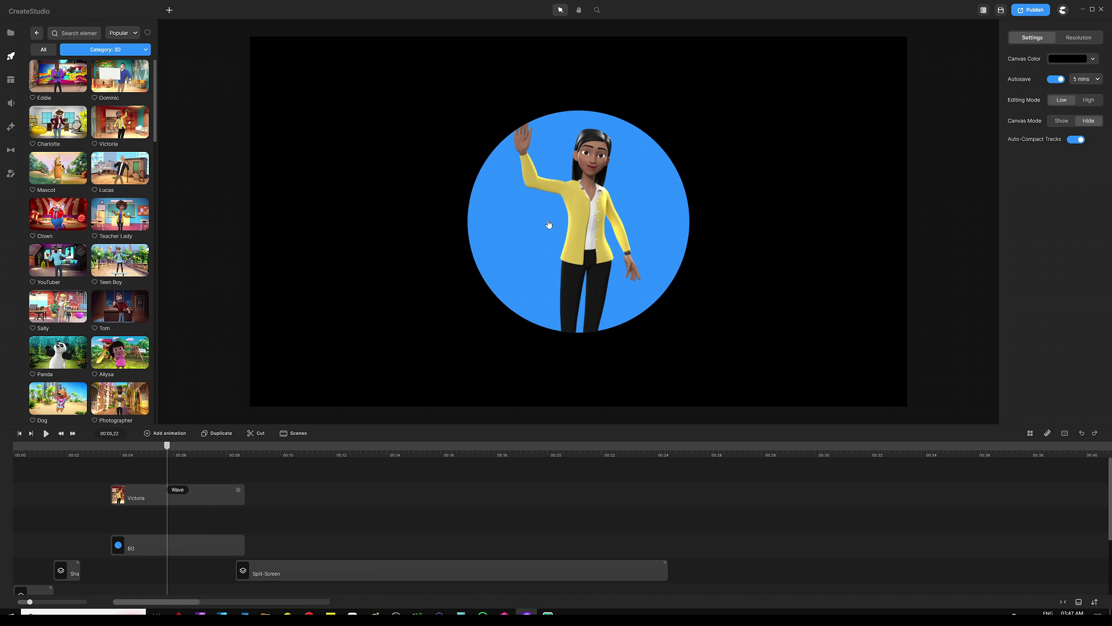
Move the BG layer up directly beneath Victoria, try several favourite swatches as its fill, and settle on white (ffffff).
click(216, 547)
drag(211, 549, 206, 523)
click(525, 100)
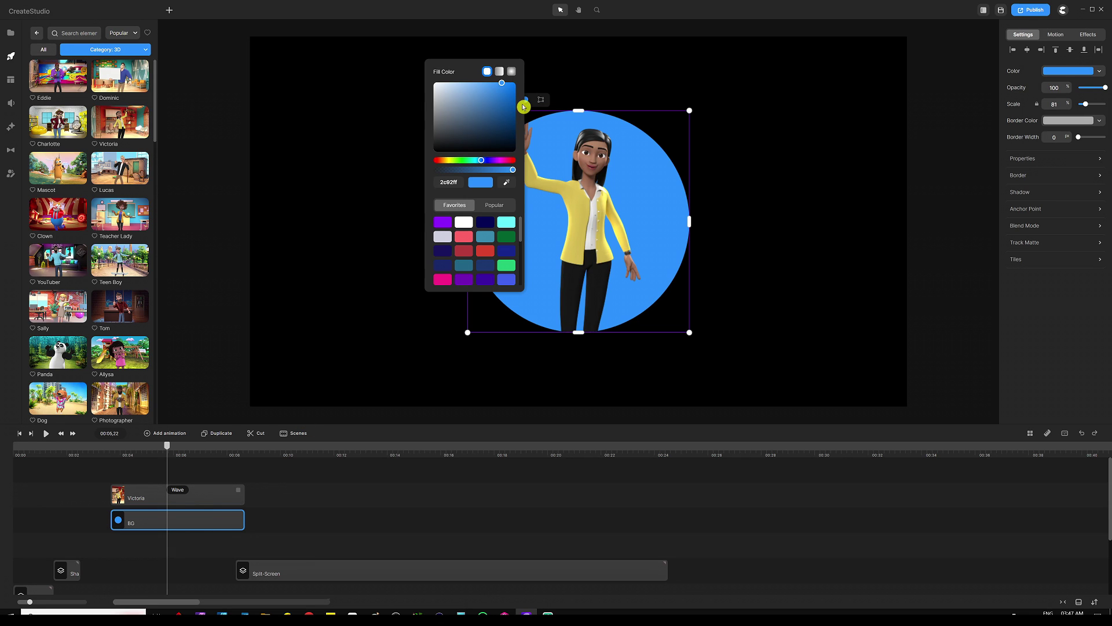
click(443, 222)
click(444, 237)
click(461, 239)
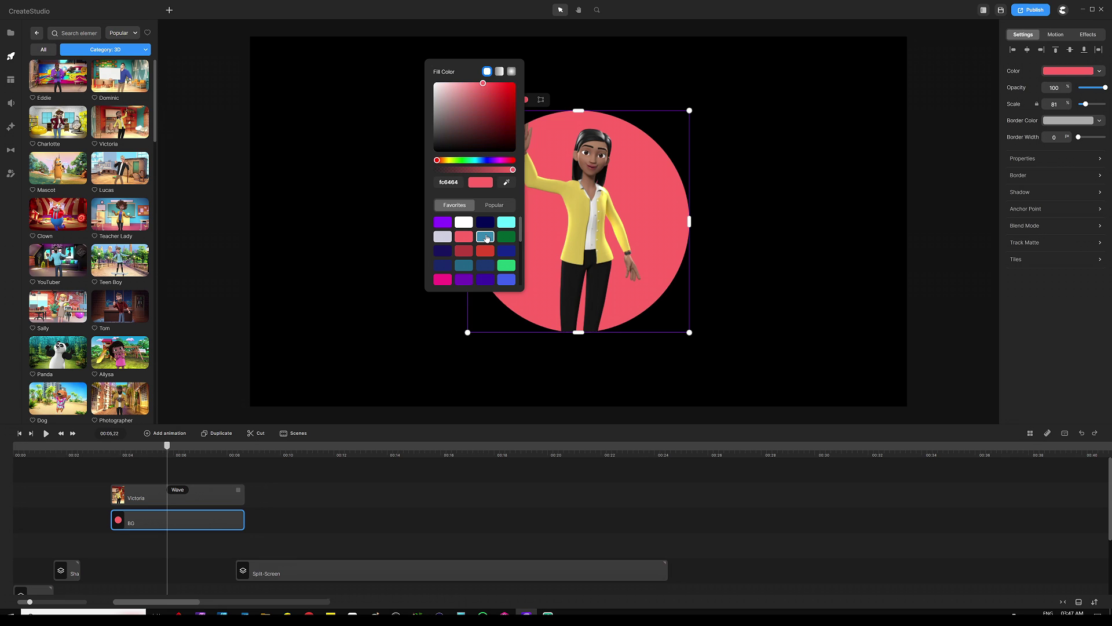
click(485, 237)
click(506, 237)
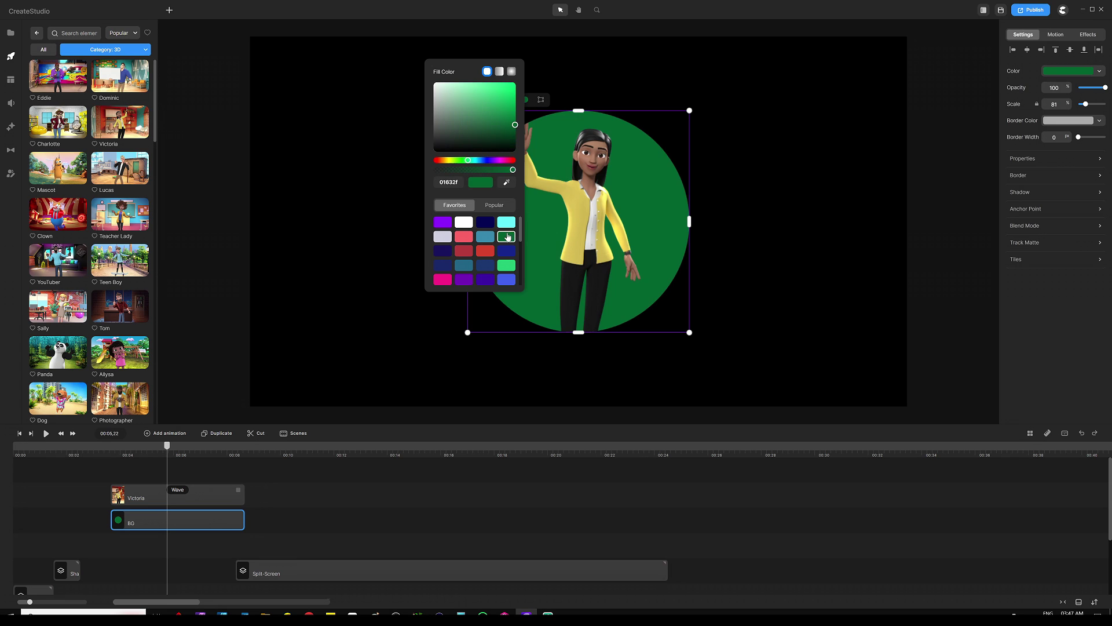
click(508, 252)
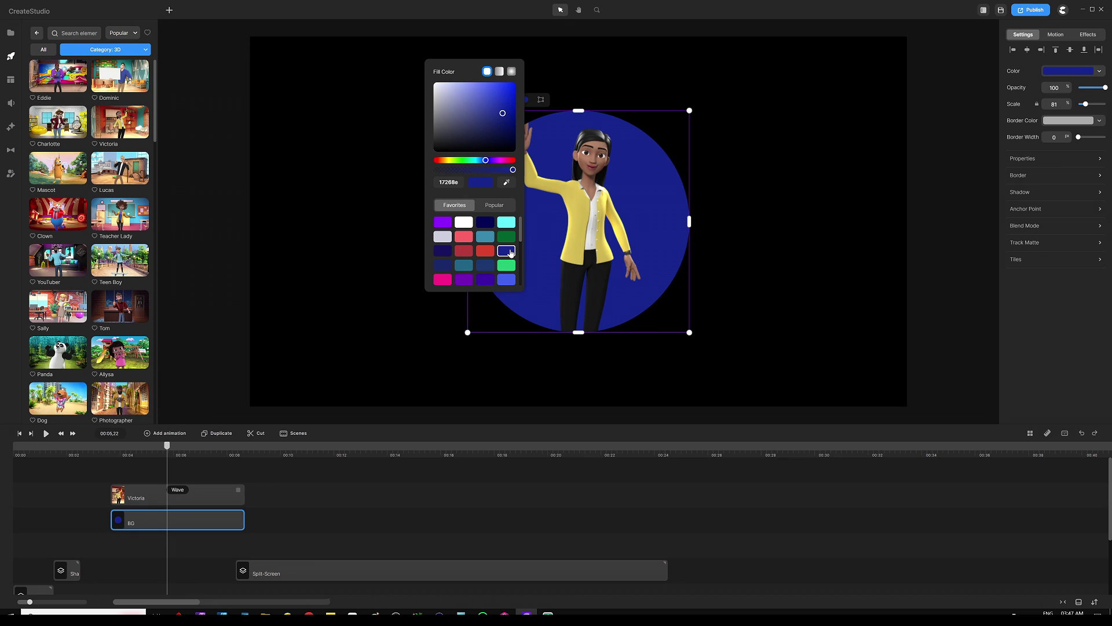
click(462, 223)
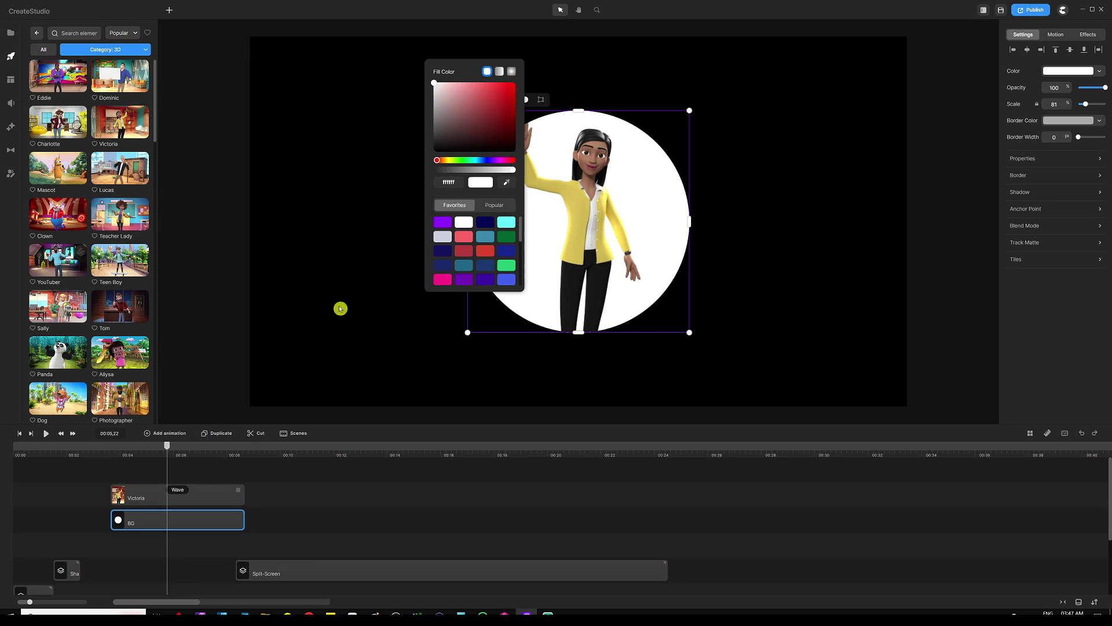
Move the playhead slightly earlier within the wave animation and set the BG circle's fill to the coral red favourite swatch.
click(216, 469)
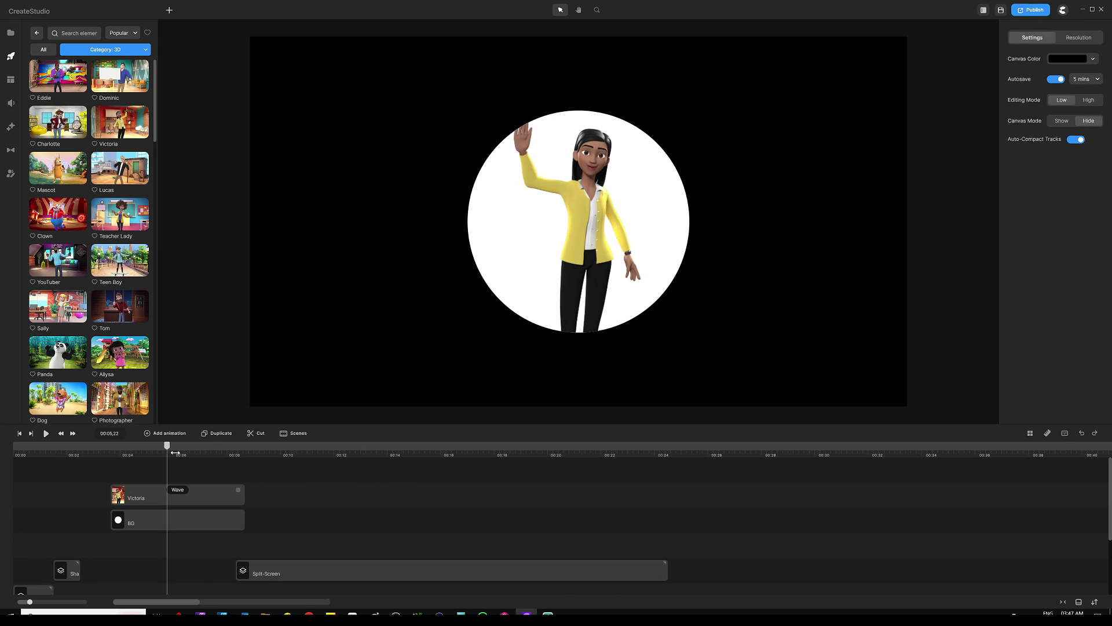
mouse_move(170, 450)
mouse_down()
mouse_move(123, 451)
mouse_move(160, 451)
mouse_up()
click(213, 520)
click(527, 100)
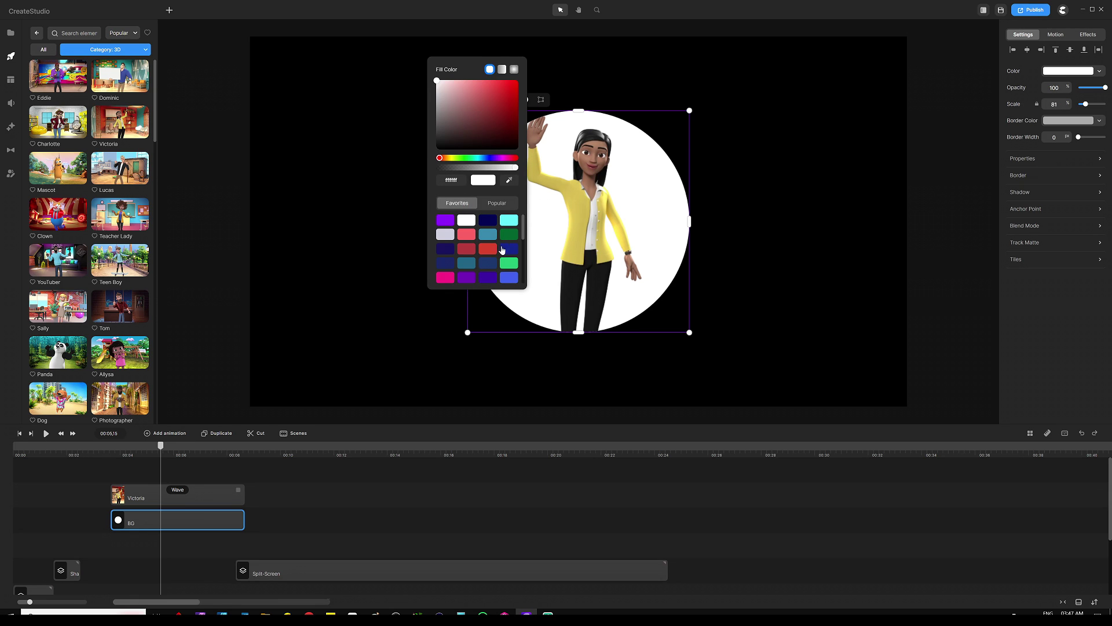
click(466, 235)
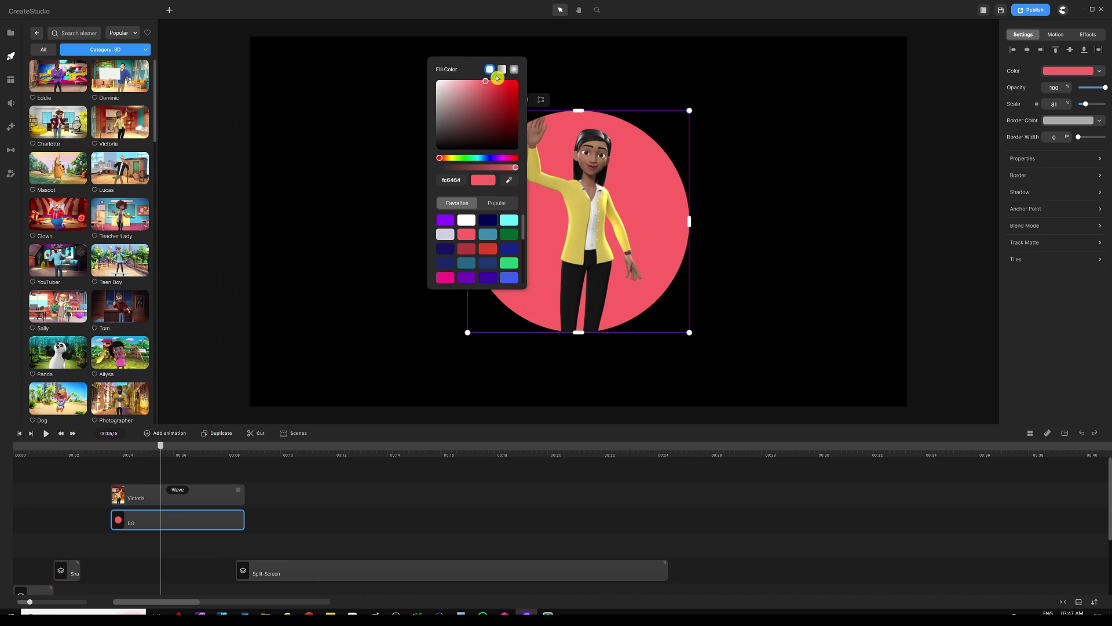
click(214, 262)
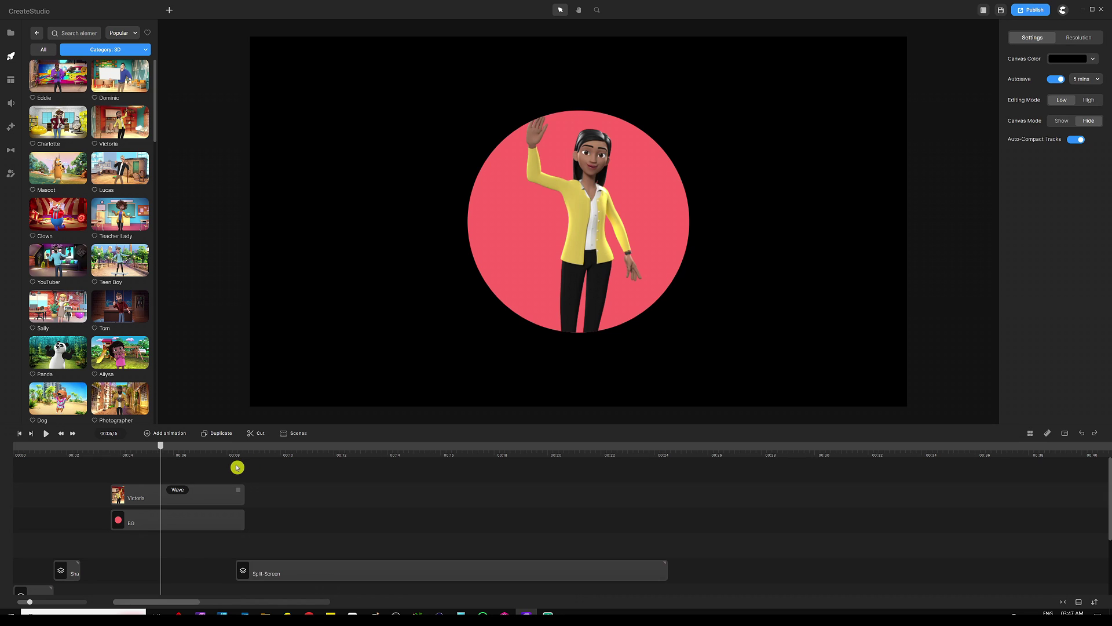
Unmask the Victoria layer and delete the blue Mask circle, leaving the character in front of the red circle.
right_click(208, 501)
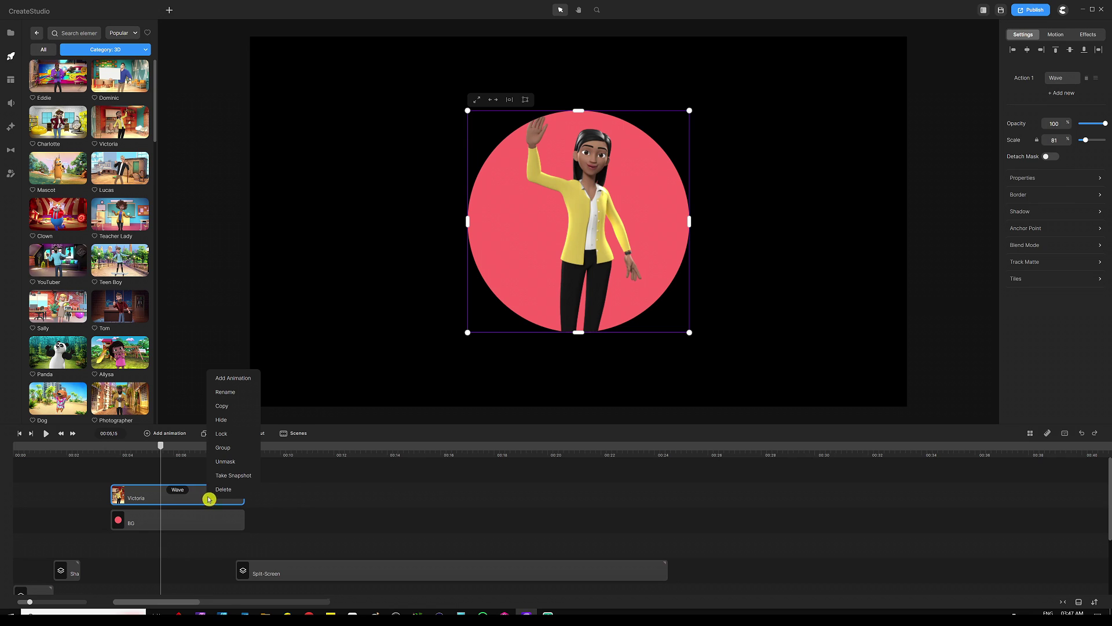
click(225, 461)
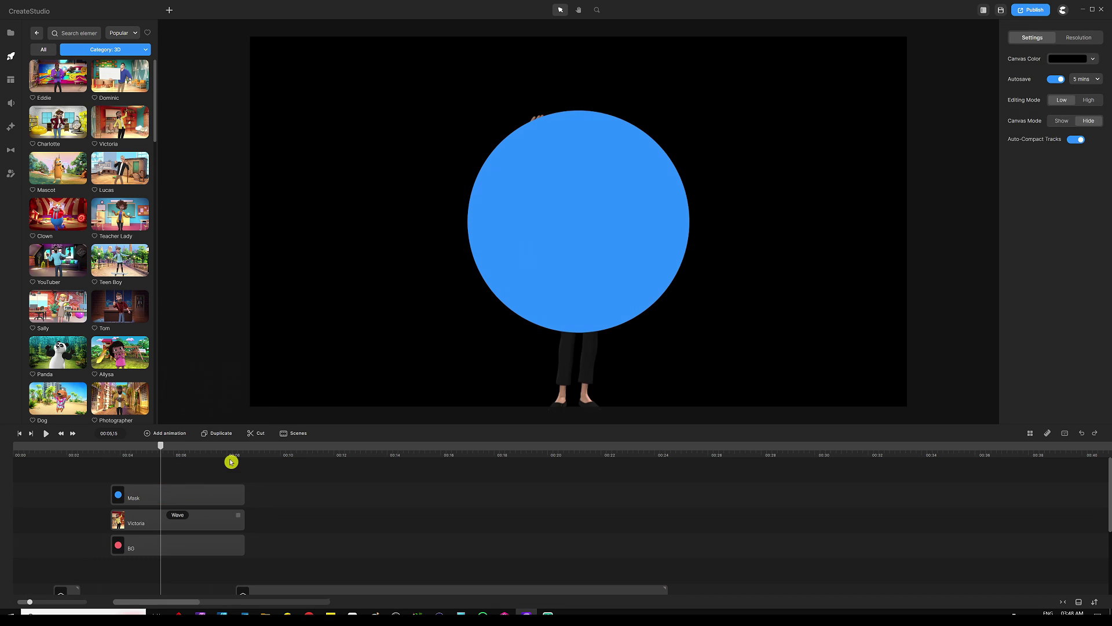
click(576, 225)
mouse_move(546, 216)
mouse_down()
mouse_move(621, 205)
mouse_move(546, 216)
mouse_move(539, 228)
mouse_up()
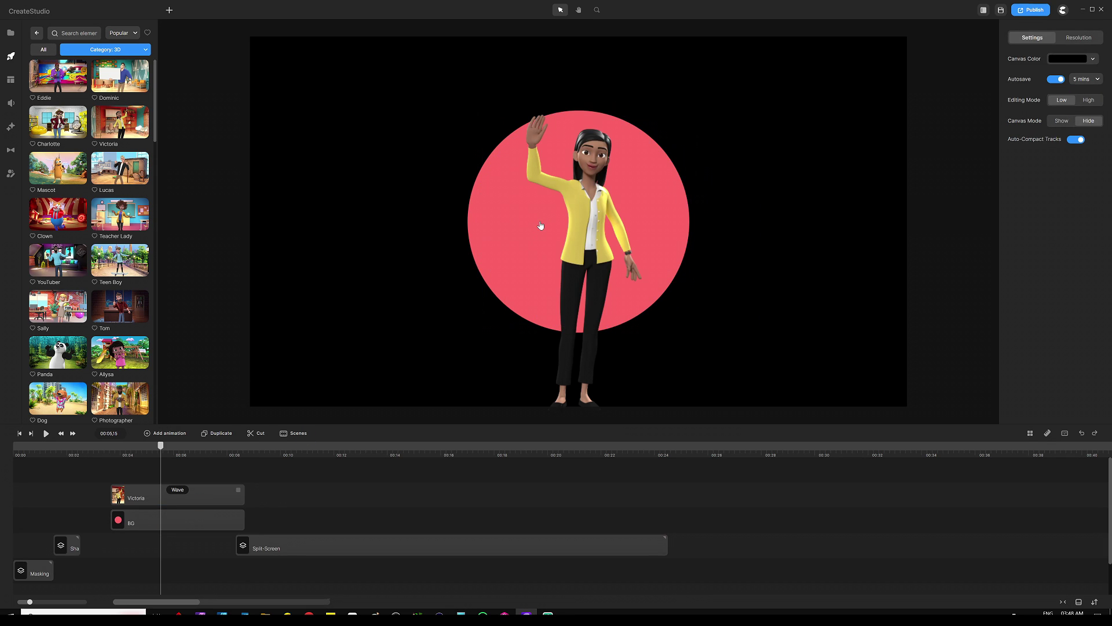
Rename the BG circle layer as Mask.
click(177, 524)
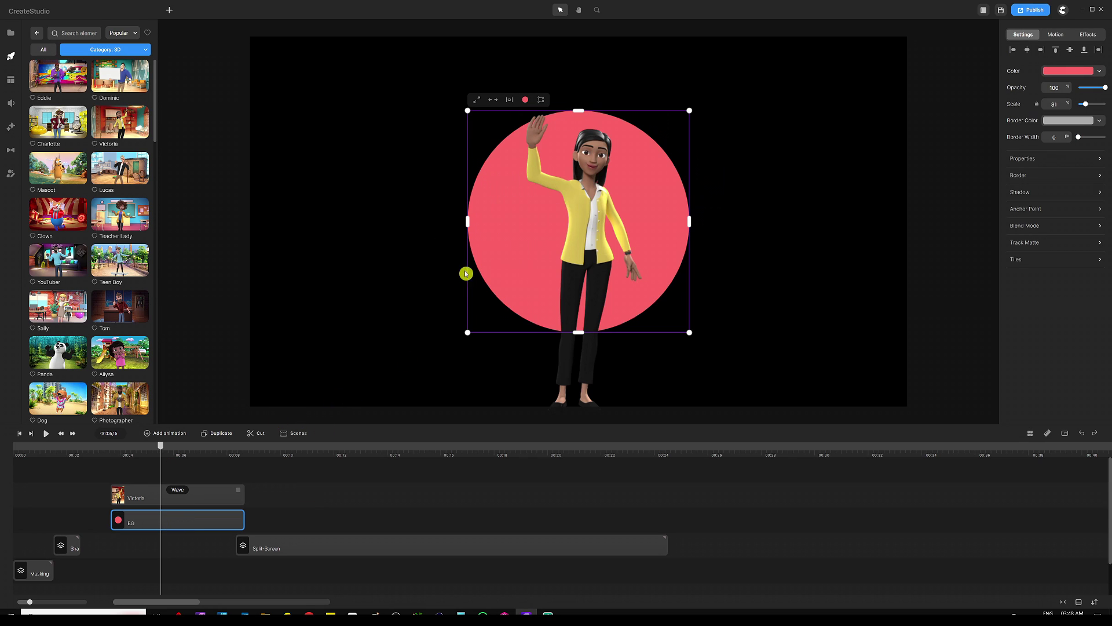
right_click(185, 523)
click(203, 435)
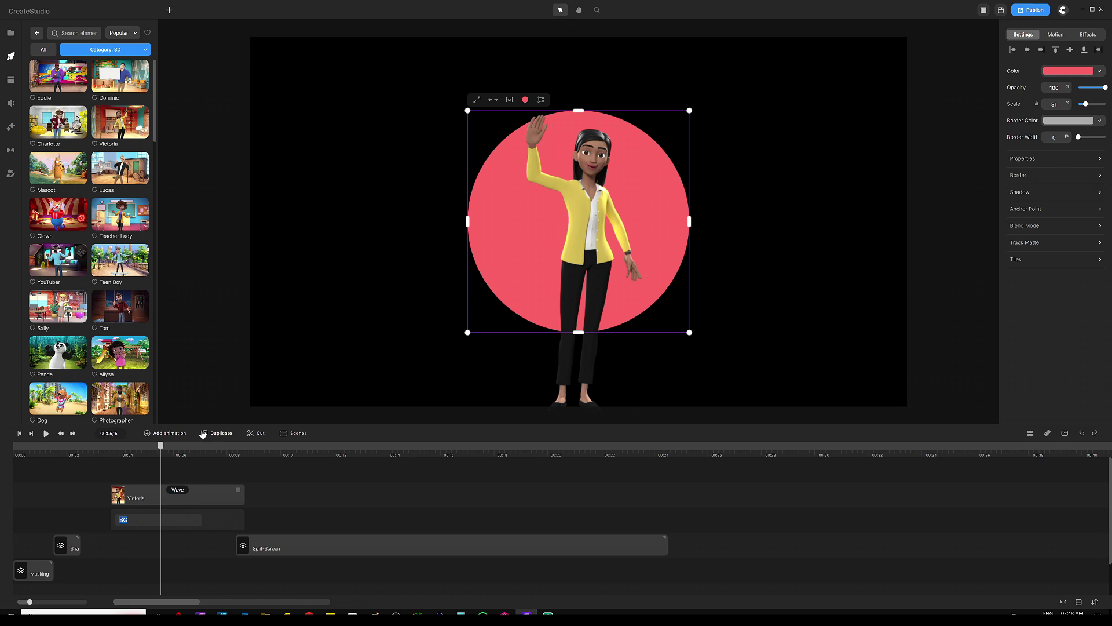
key(Return)
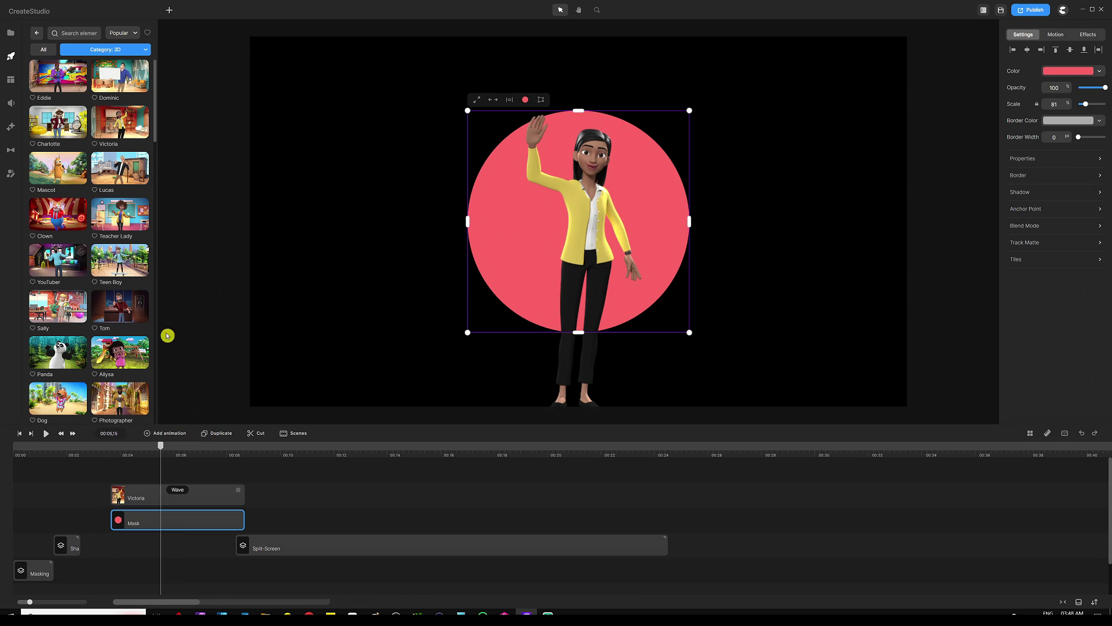
Add the Paris background from the 3D backgrounds, filling the canvas beneath Victoria with its clip matched to hers.
click(11, 55)
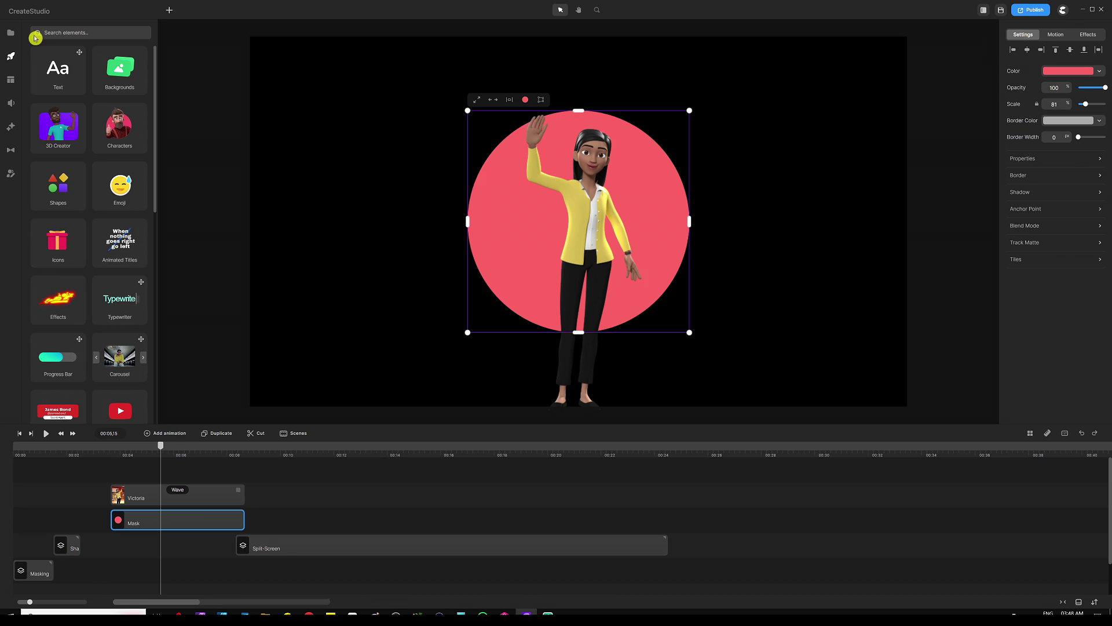
click(117, 81)
click(95, 49)
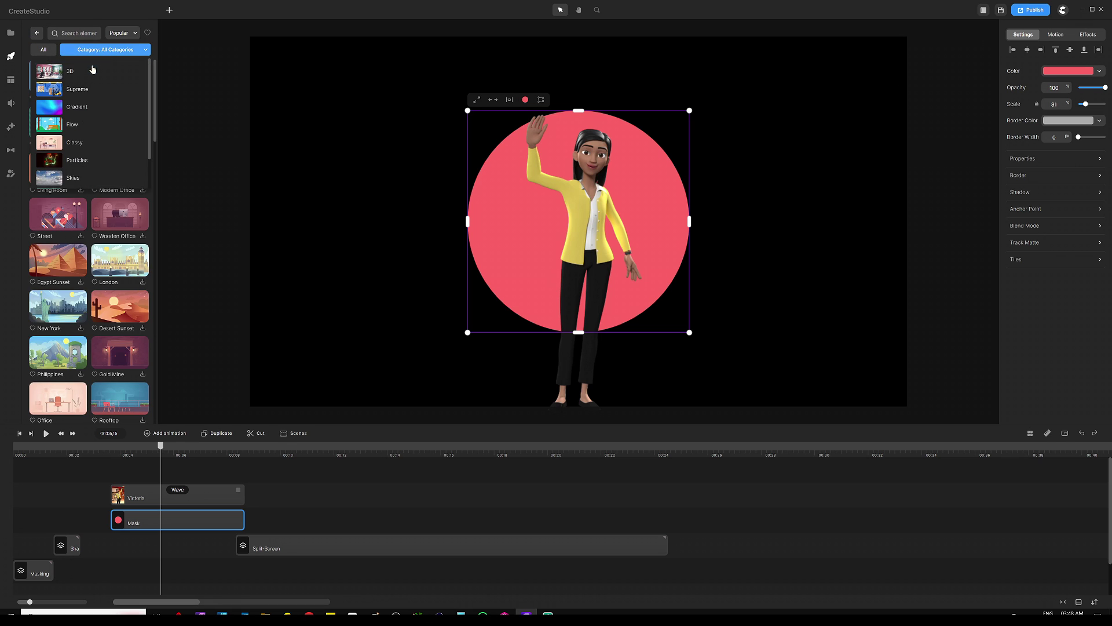
click(93, 70)
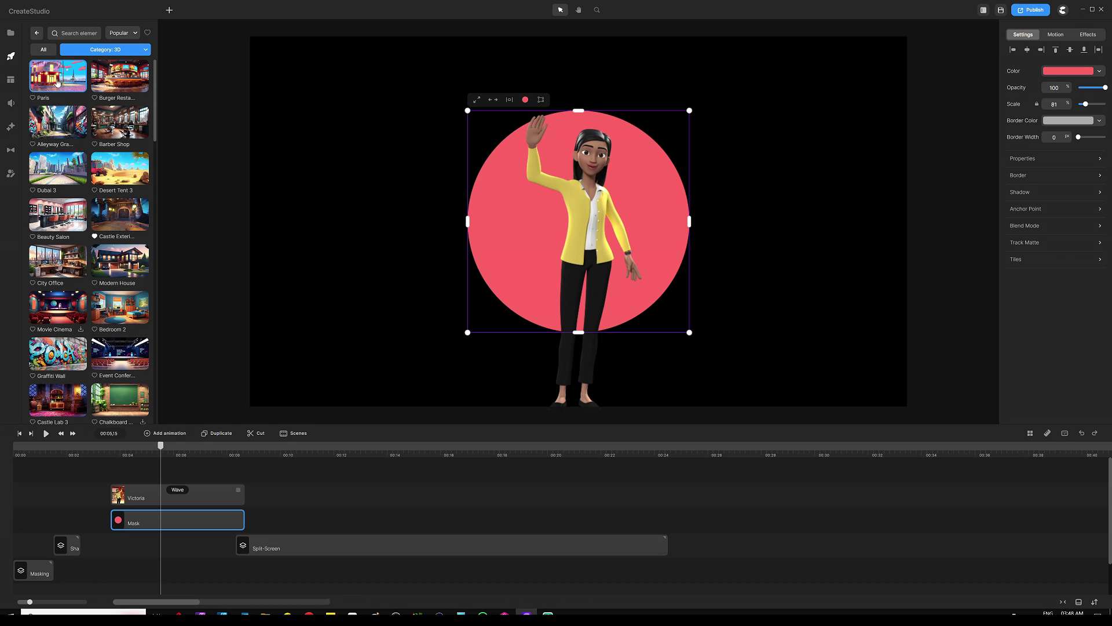
drag(58, 75, 442, 126)
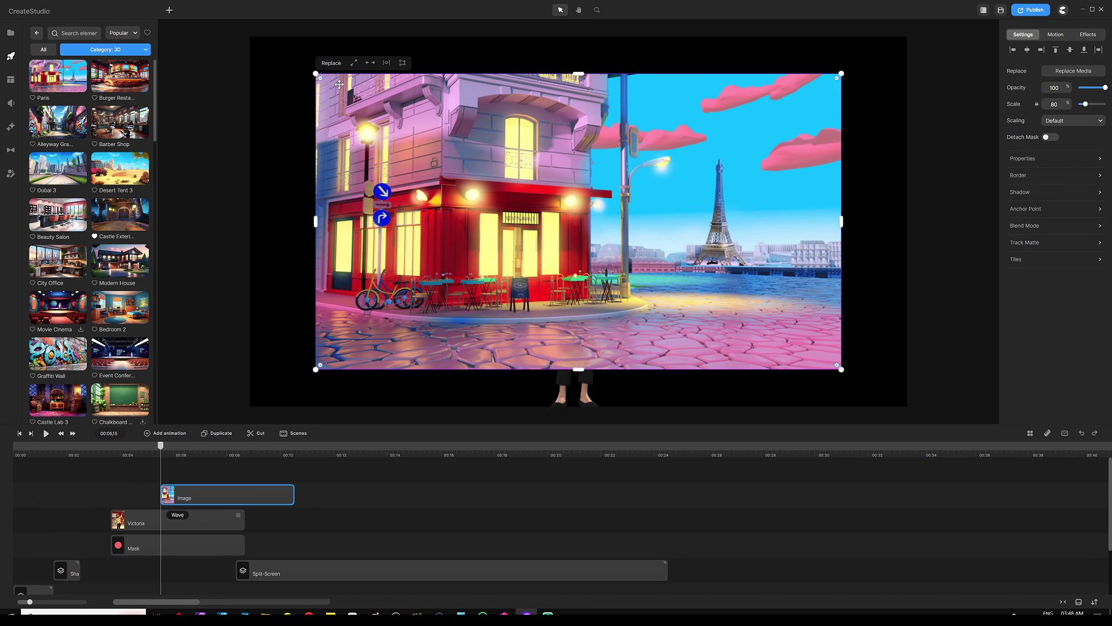
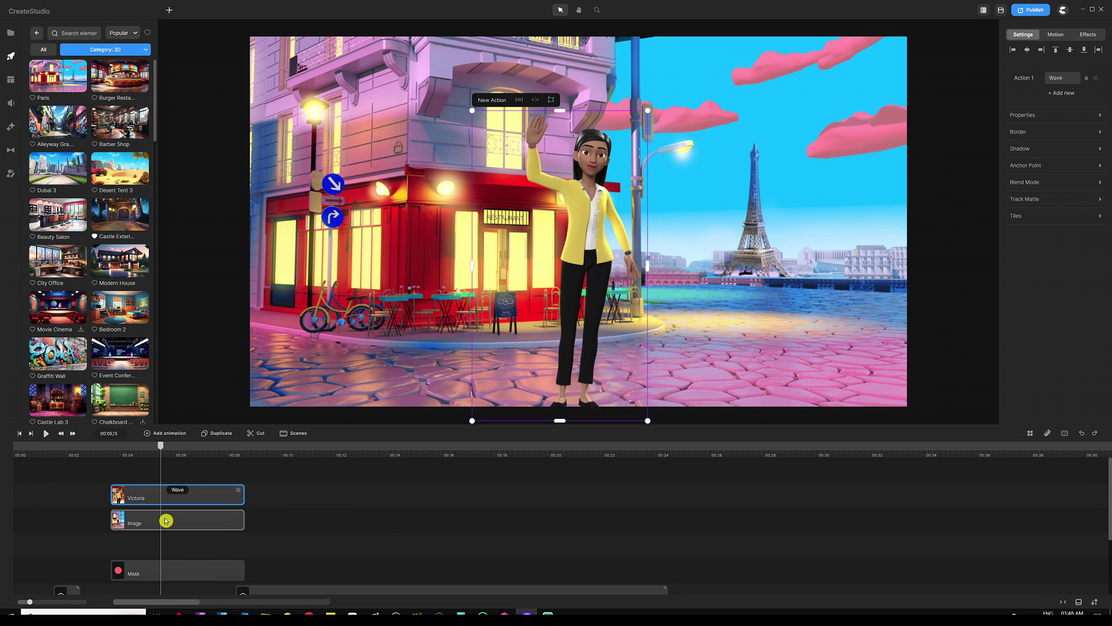
Scale Victoria down slightly and position her full figure on the cobblestones in front of the Paris café.
drag(587, 240, 597, 210)
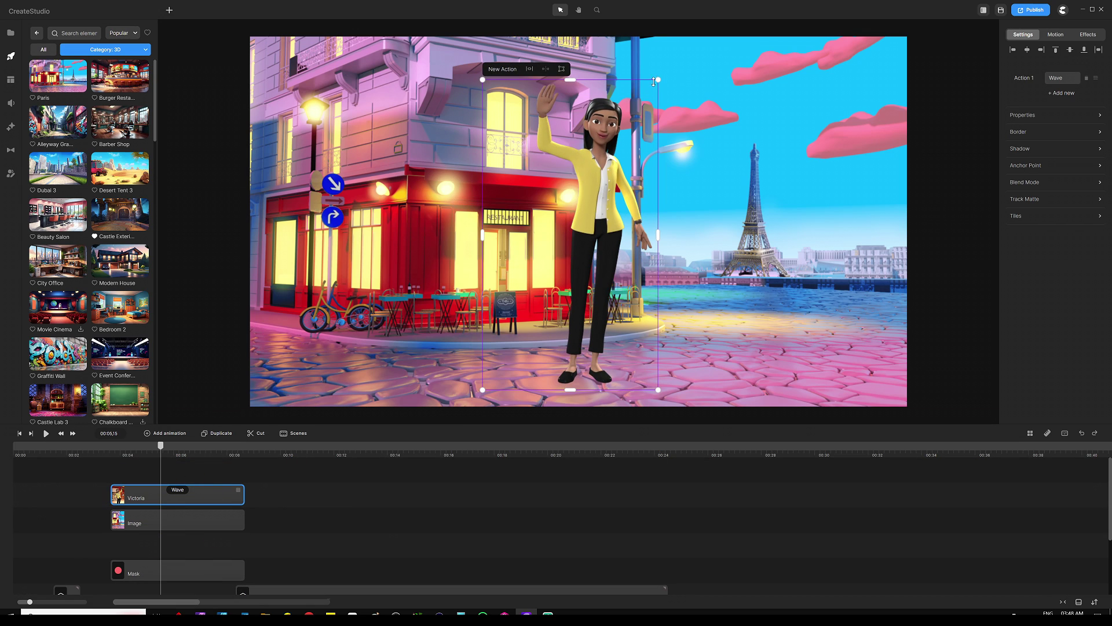
drag(660, 80, 647, 118)
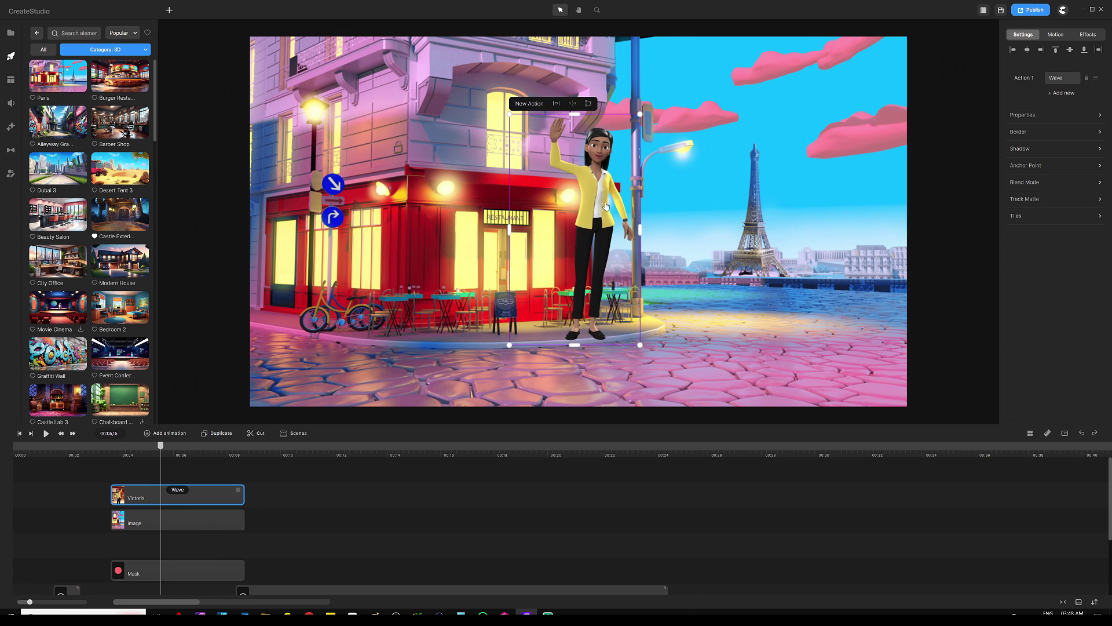
drag(605, 217, 569, 253)
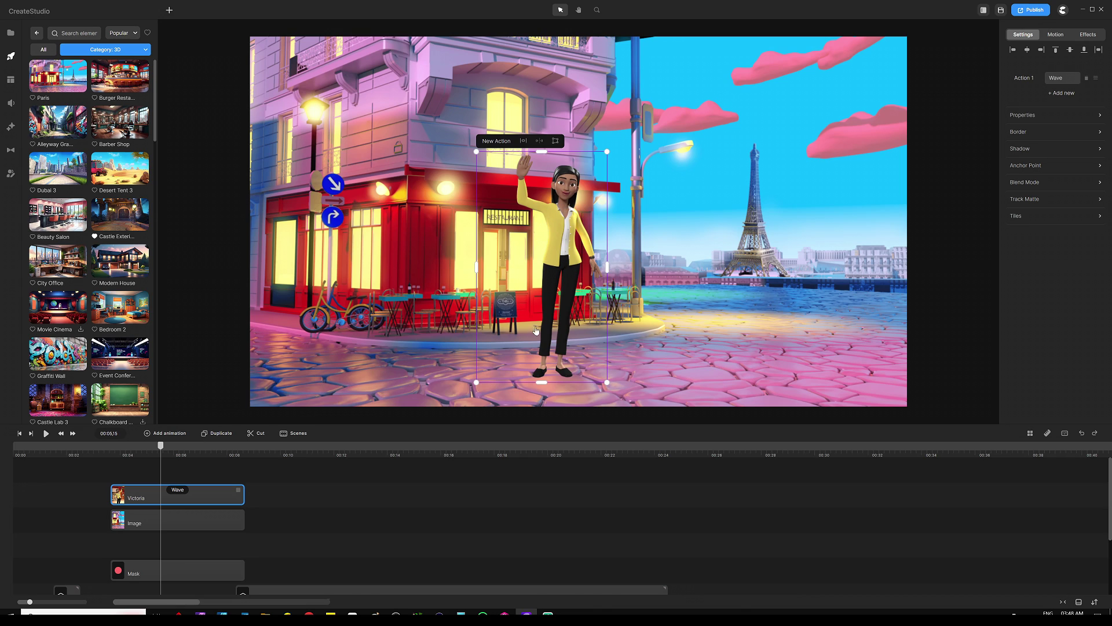
drag(551, 303, 548, 366)
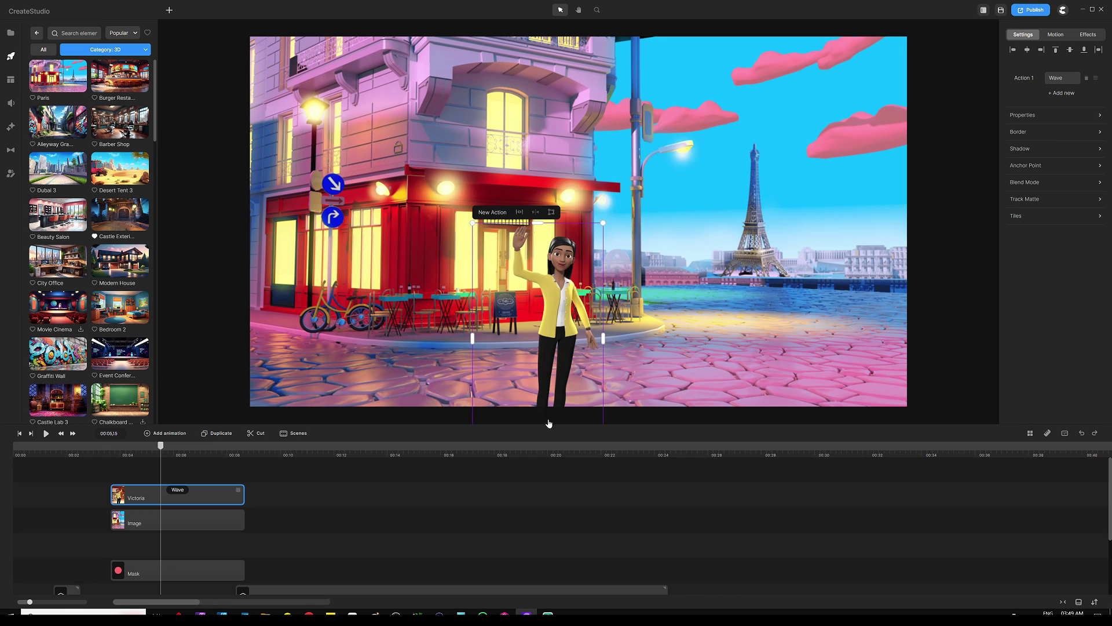
drag(565, 360, 566, 285)
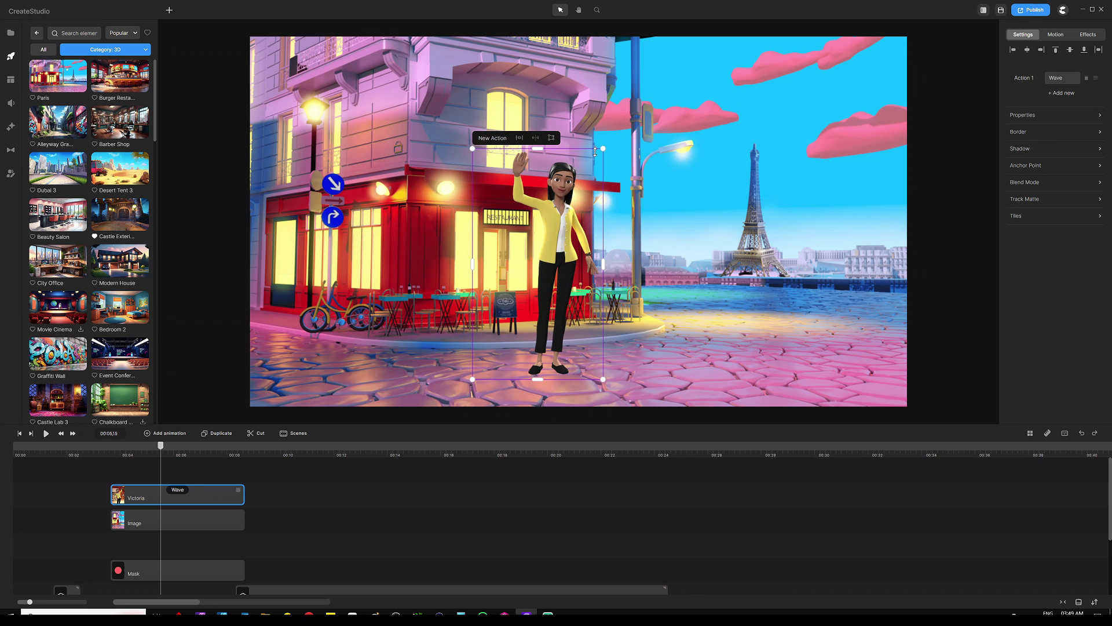
drag(603, 148, 609, 132)
drag(550, 318, 540, 321)
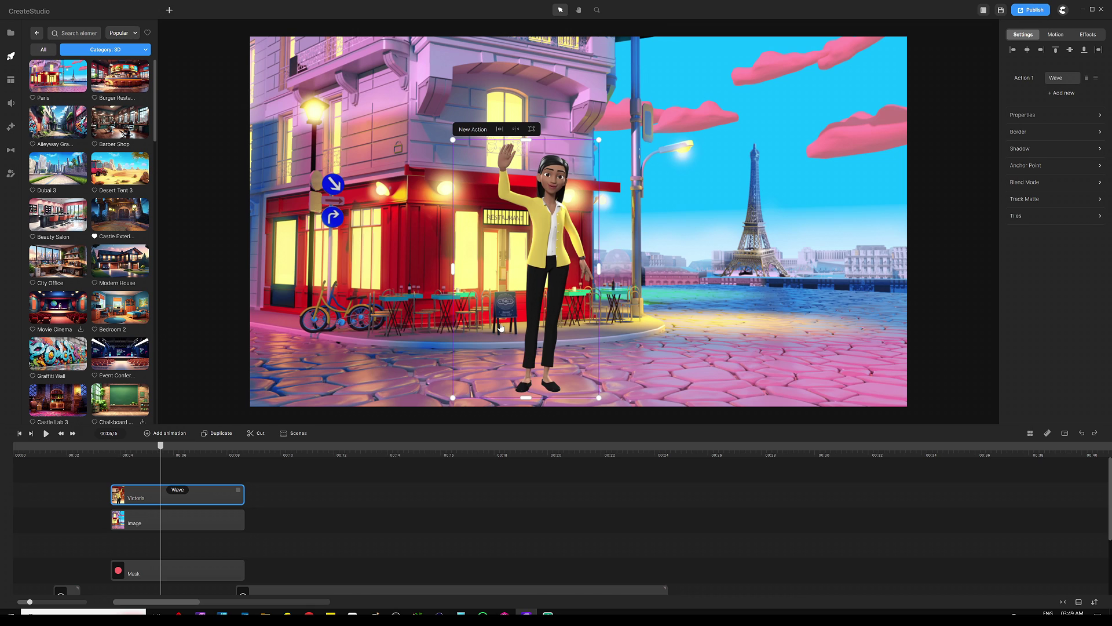
click(280, 490)
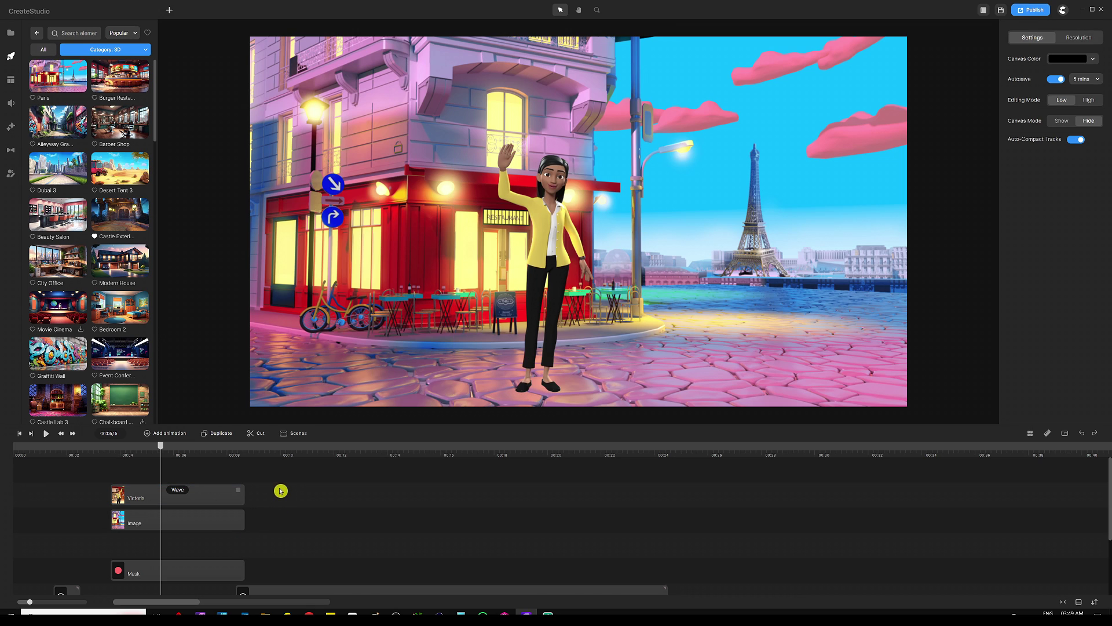
Group the Victoria and Paris image layers and move the Mask layer above the group.
drag(266, 466, 168, 534)
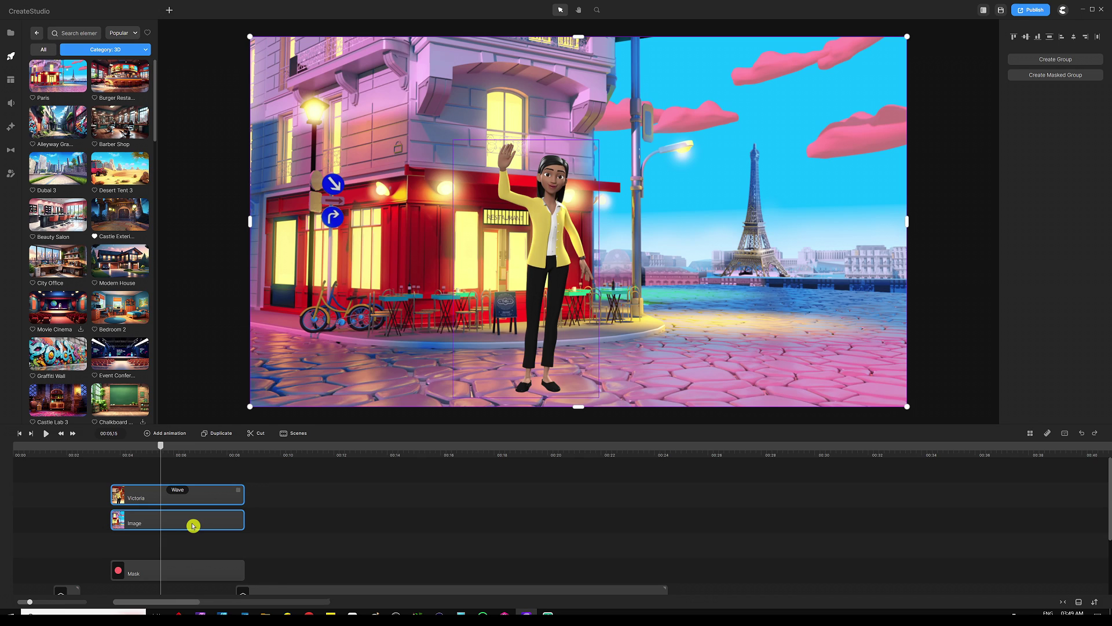
key(ctrl+g)
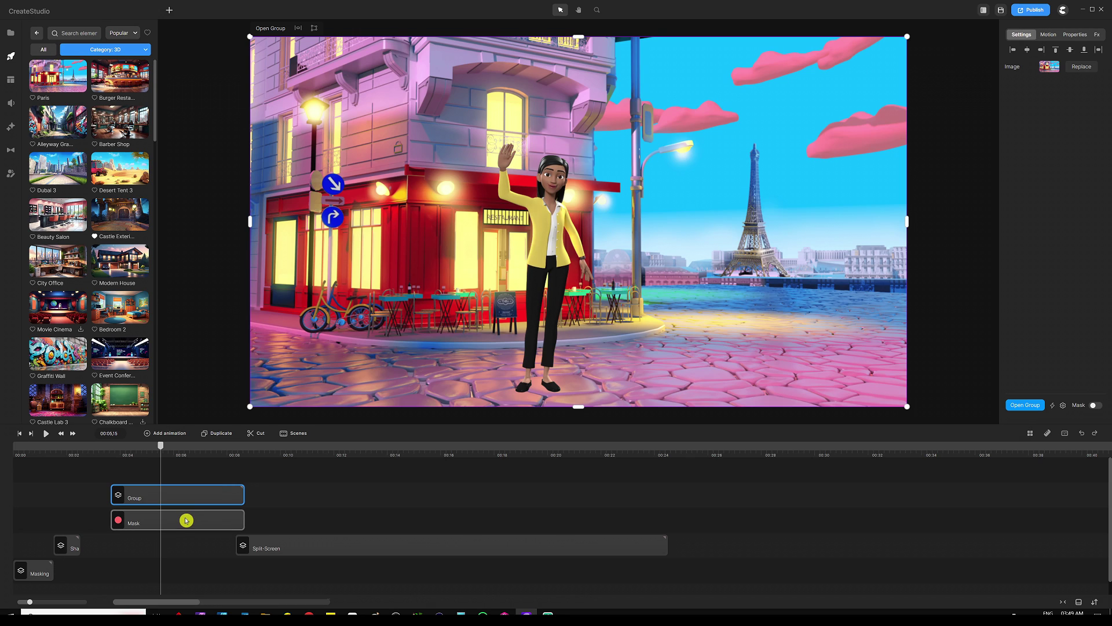
drag(186, 520, 183, 472)
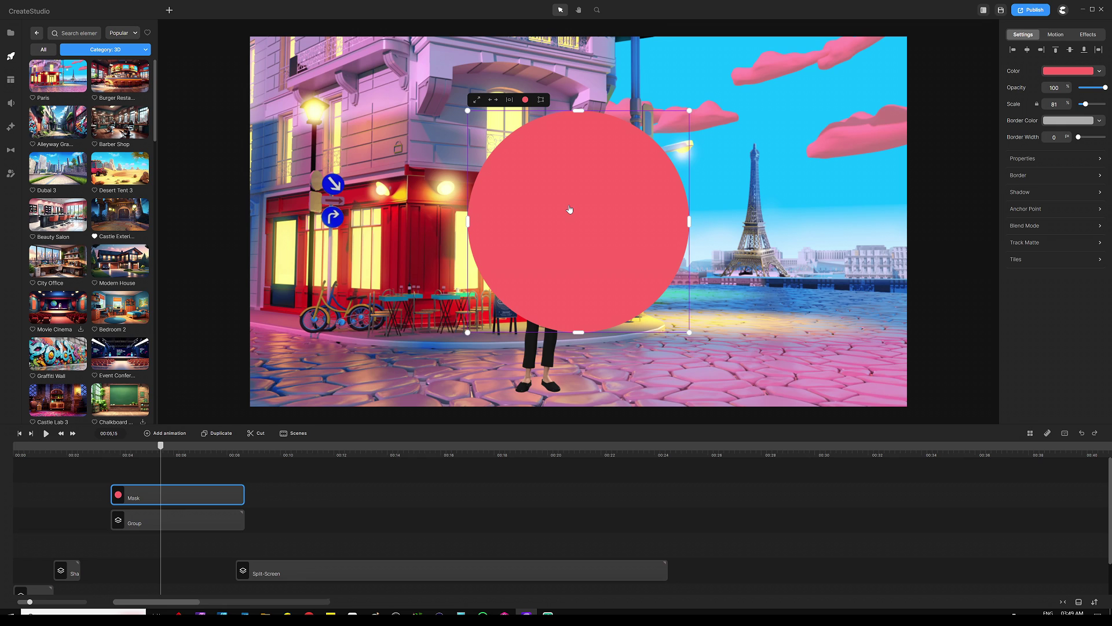
Move the Mask circle over Victoria's upper body and lower its opacity to 50% to see her through it.
drag(577, 208, 535, 191)
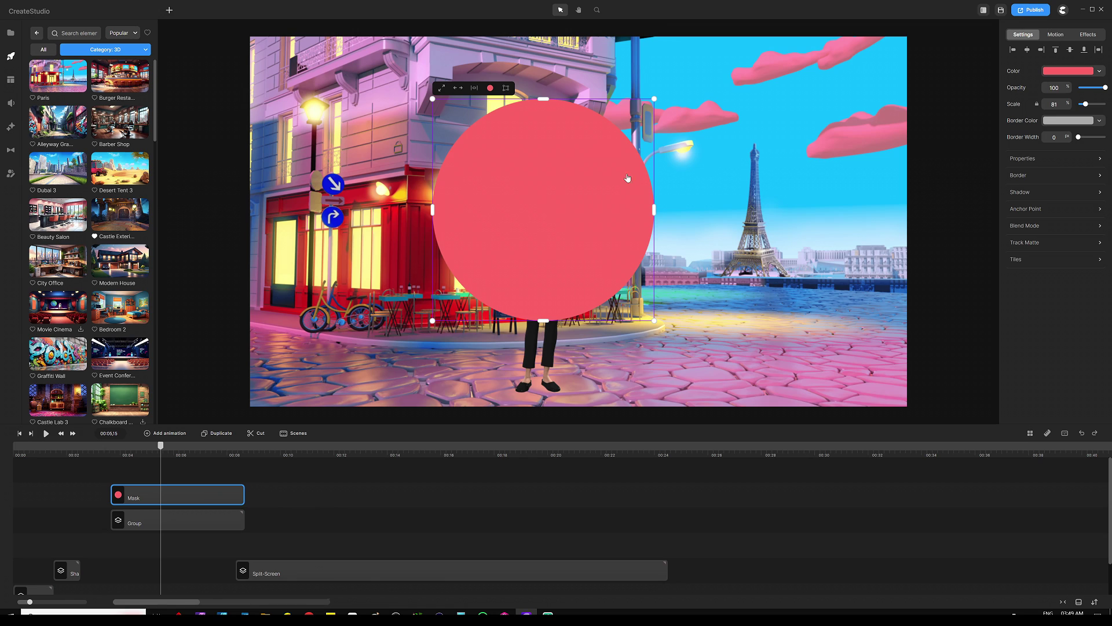
drag(559, 211, 567, 210)
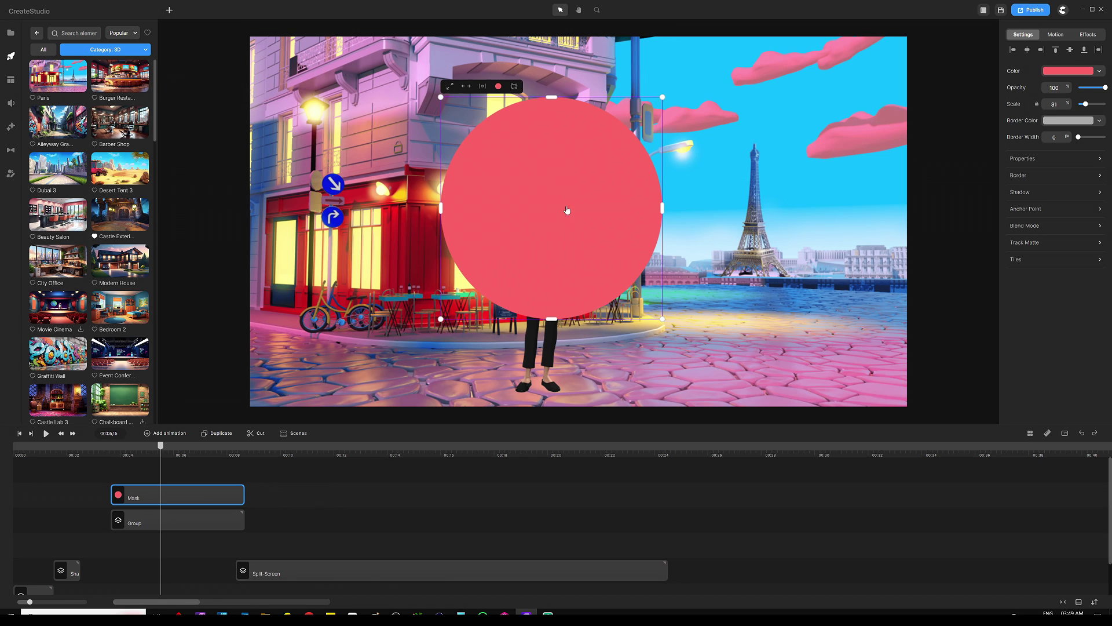
click(1092, 88)
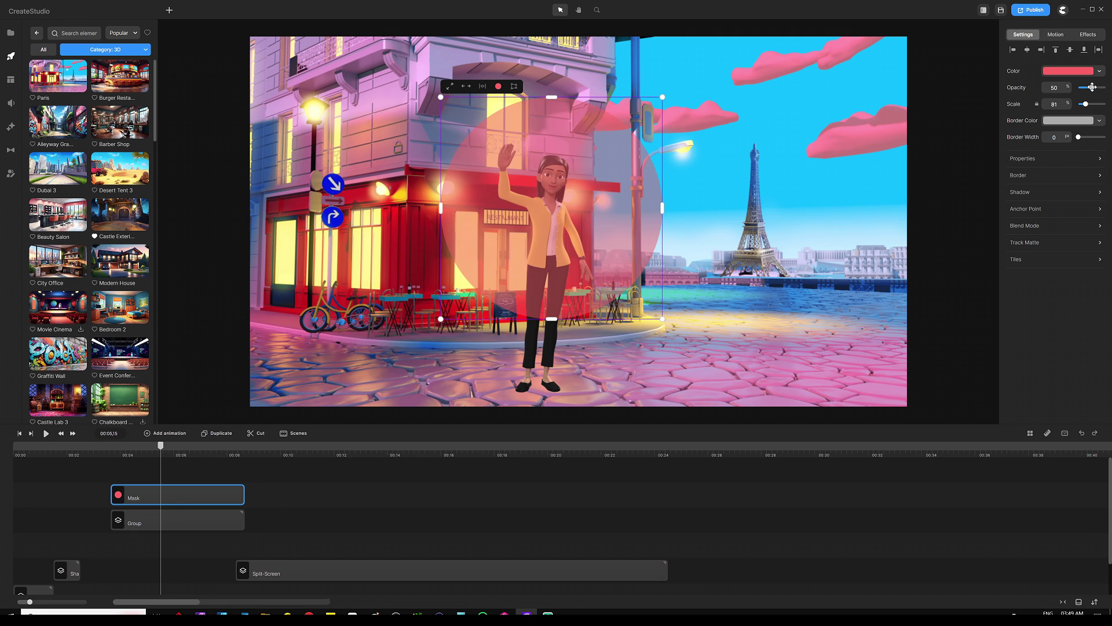
mouse_move(560, 205)
mouse_down()
mouse_move(571, 203)
mouse_move(542, 205)
mouse_move(560, 204)
mouse_up()
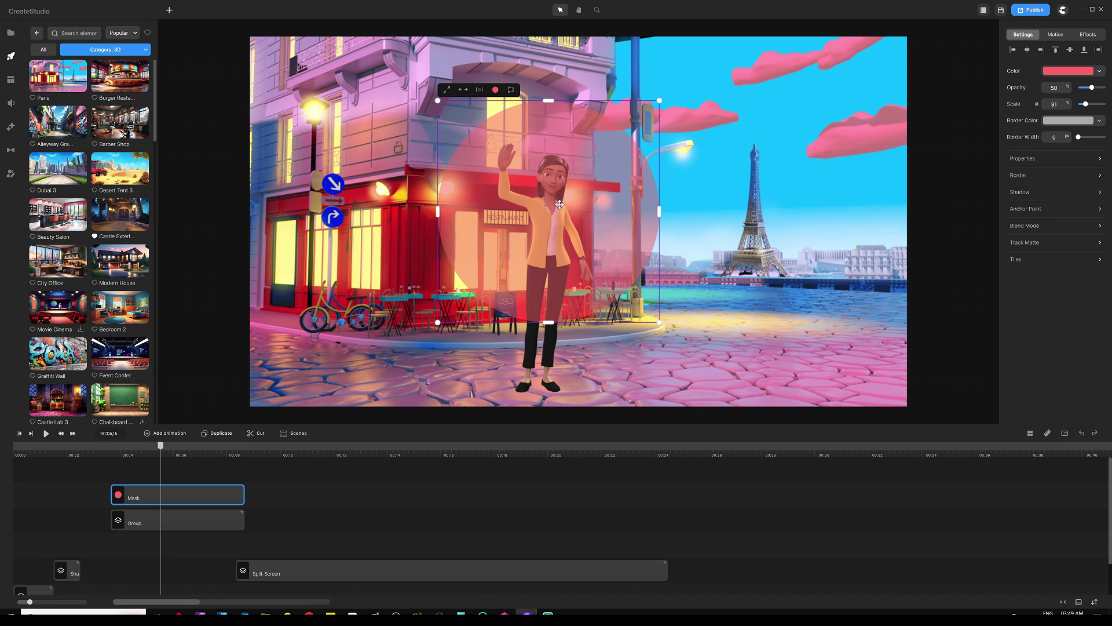
Enlarge the Mask circle to 101% scale, fit it around Victoria down to her ankles, and restore its opacity to 100%.
drag(439, 322, 410, 350)
drag(554, 238, 539, 243)
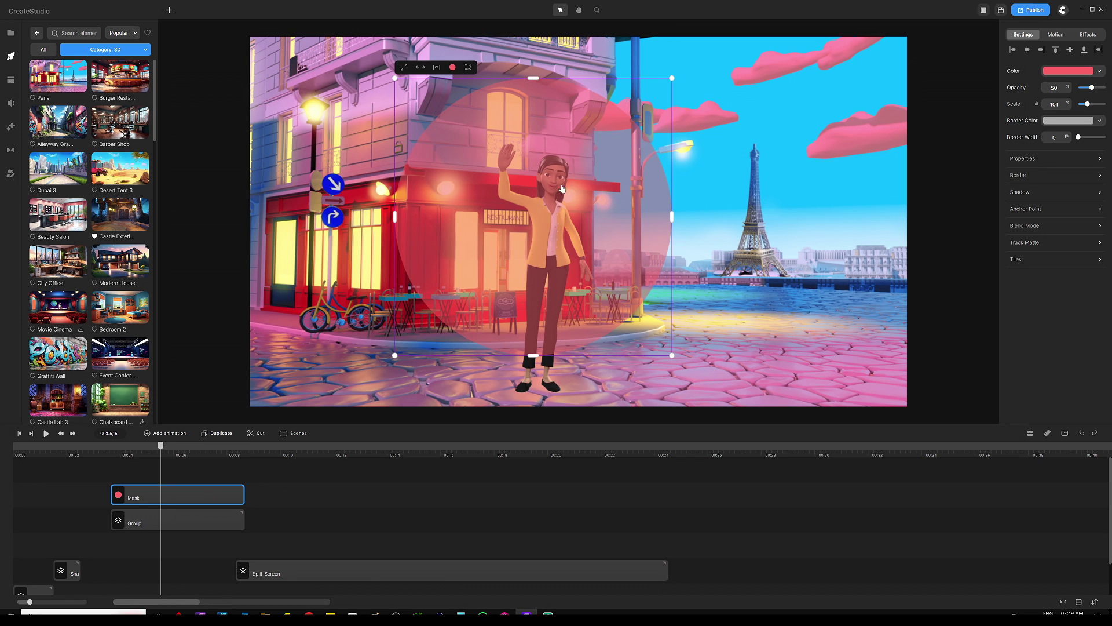
drag(557, 177, 574, 185)
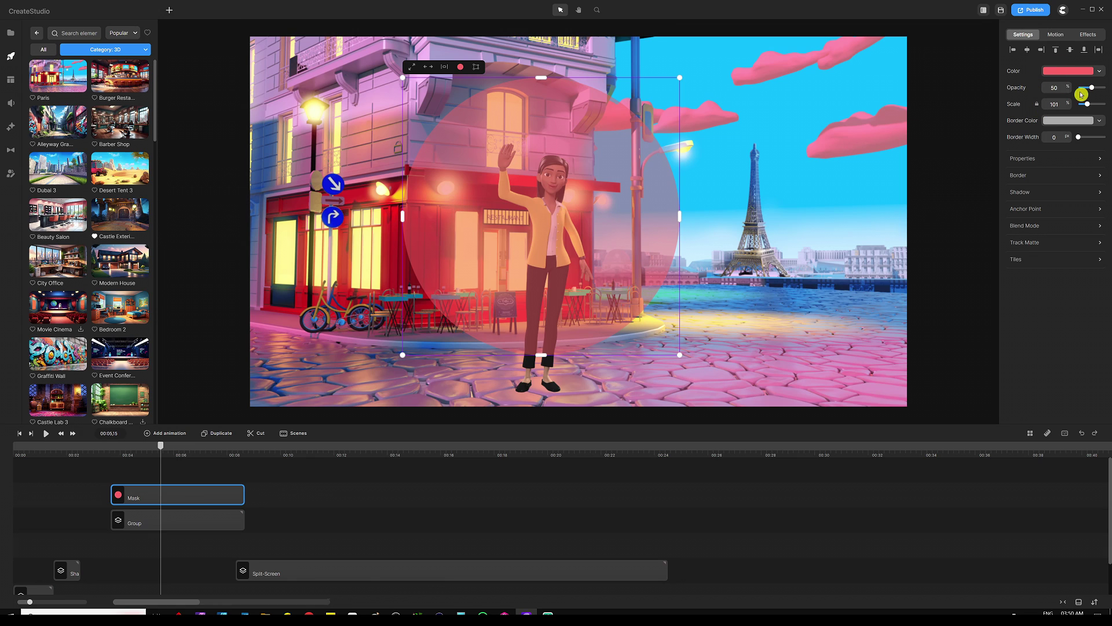
drag(1093, 87, 1107, 87)
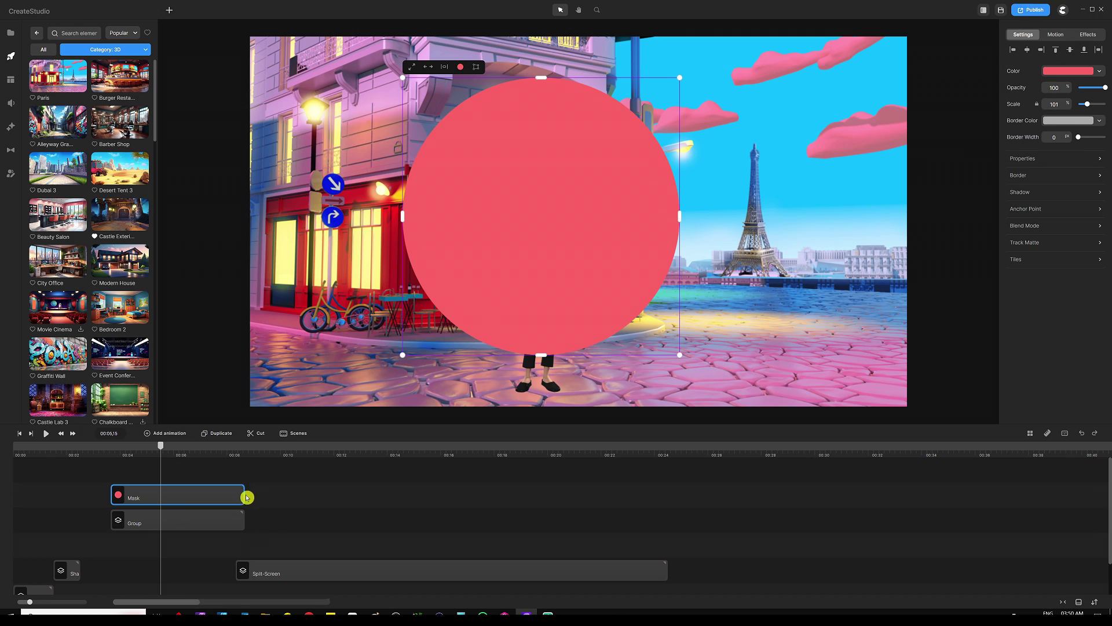
Select the Mask circle and the Victoria and Paris group together and mask the group with the circle.
click(252, 476)
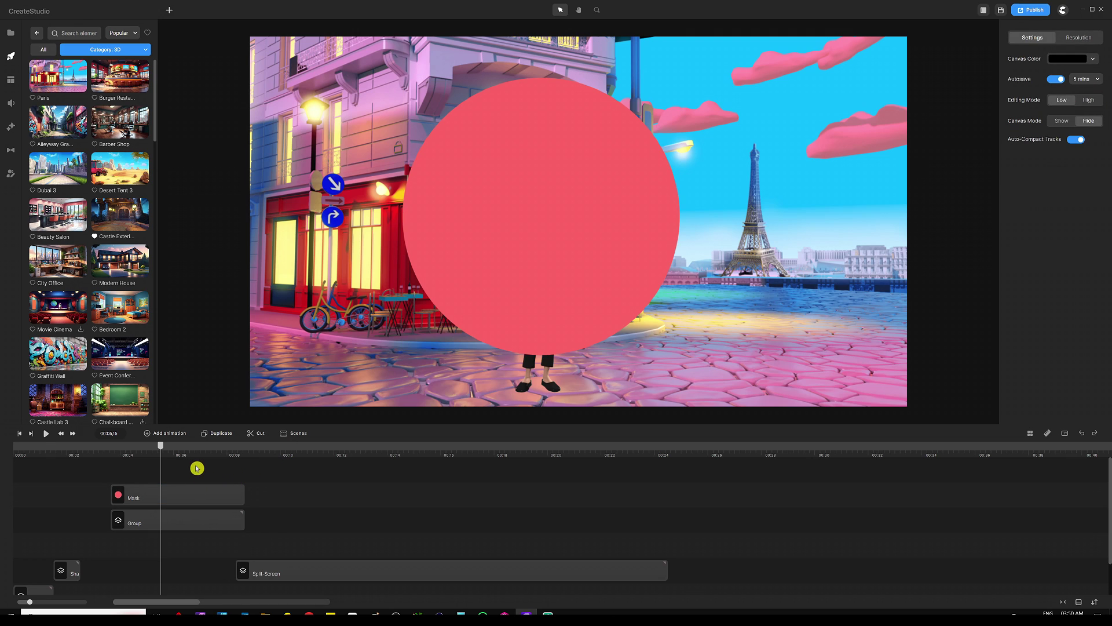
drag(195, 465, 159, 526)
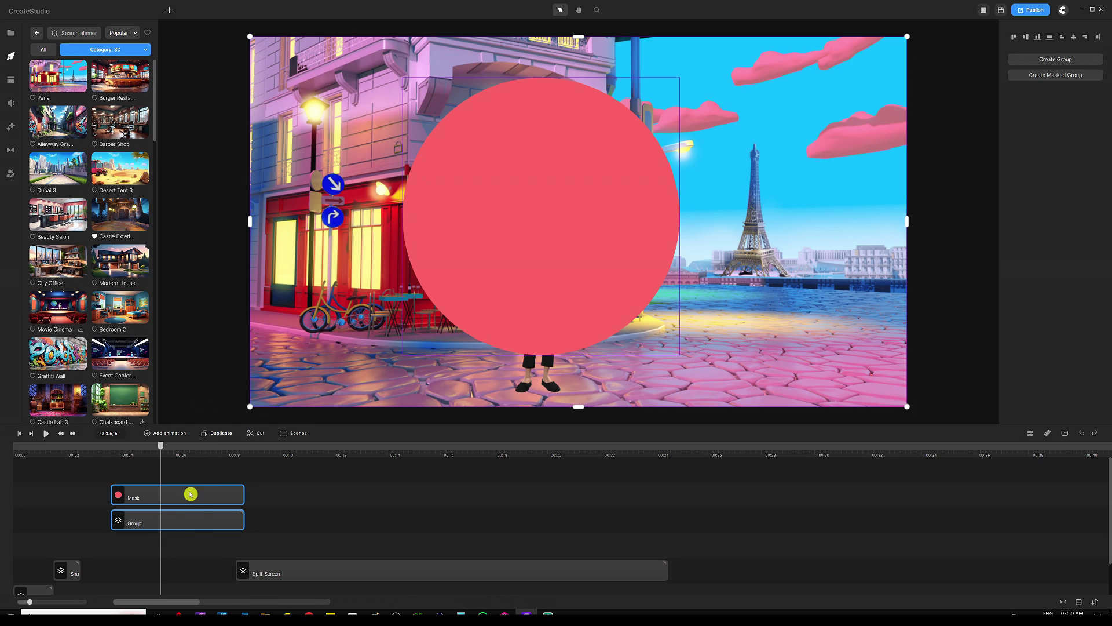
right_click(194, 525)
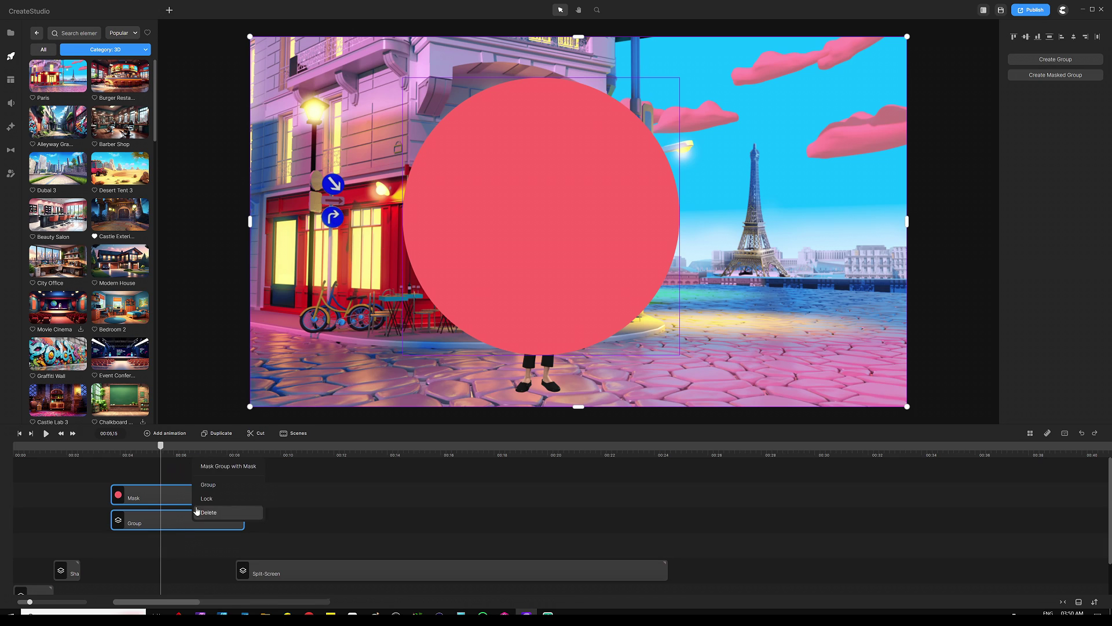
click(224, 470)
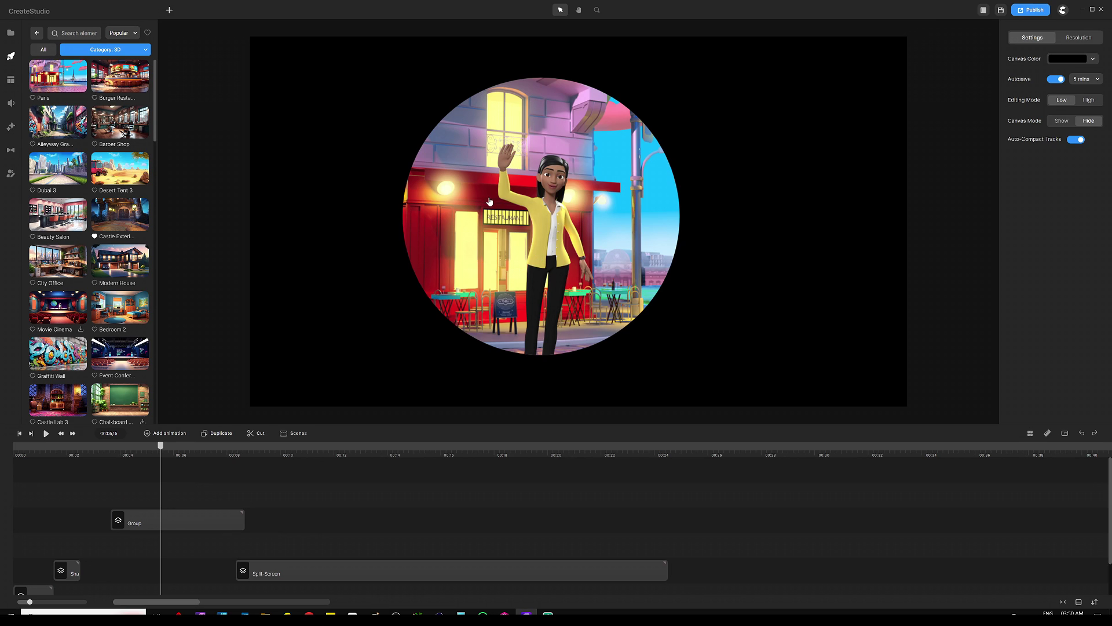
Play the circle-masked group from its start and scrub back through it to check the animation.
drag(160, 446, 109, 452)
click(45, 434)
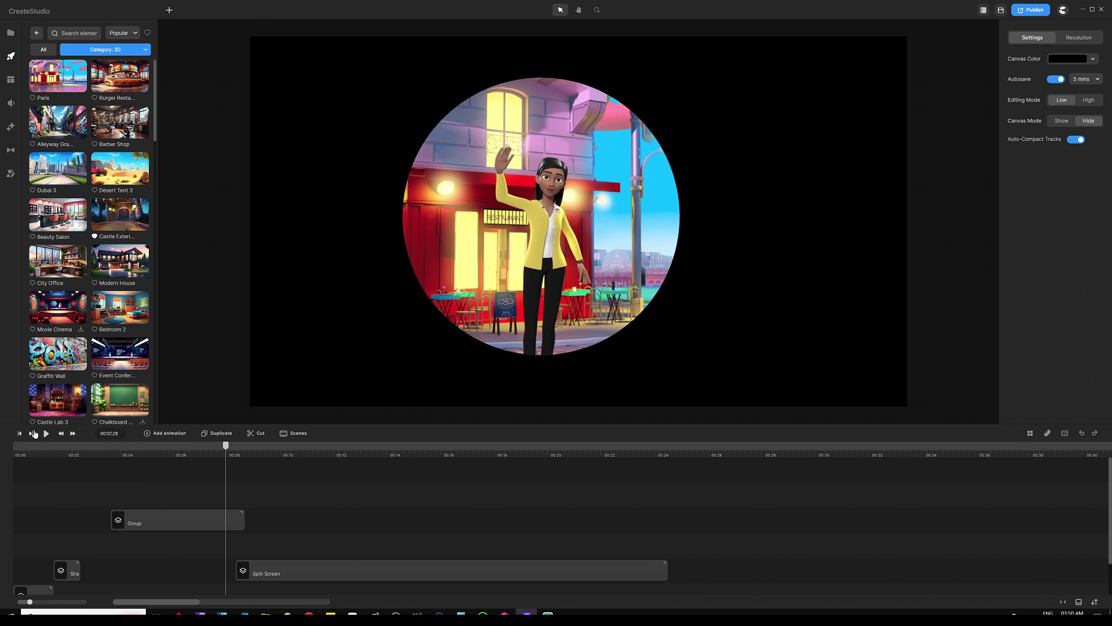
click(32, 433)
click(159, 452)
drag(162, 455, 171, 454)
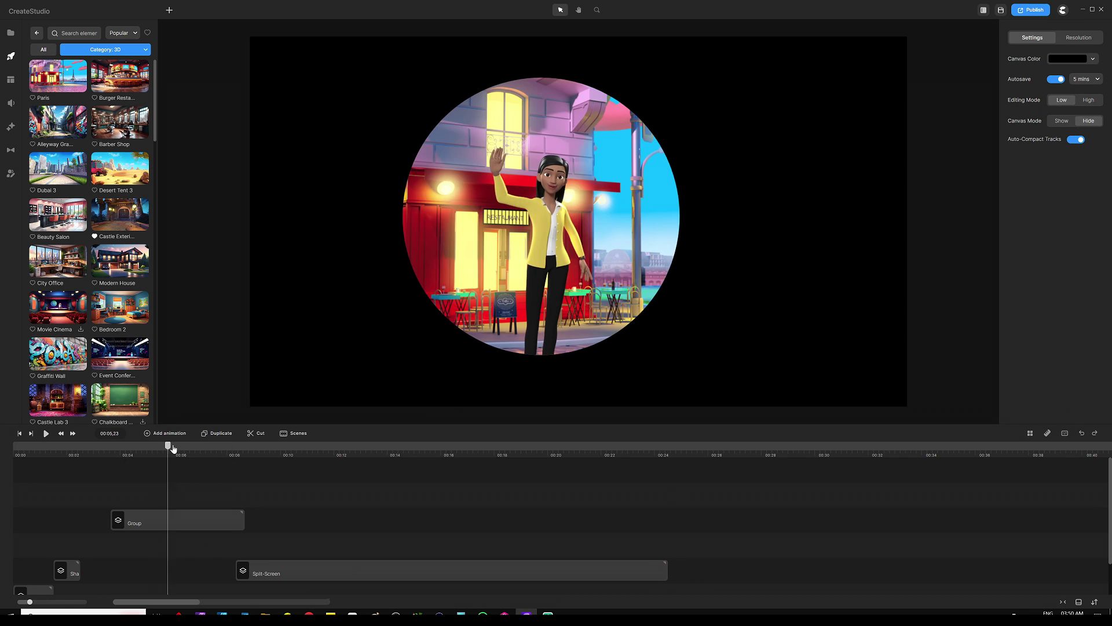
Scale the circle-masked group to 89% and reposition it near the middle of the canvas.
click(538, 197)
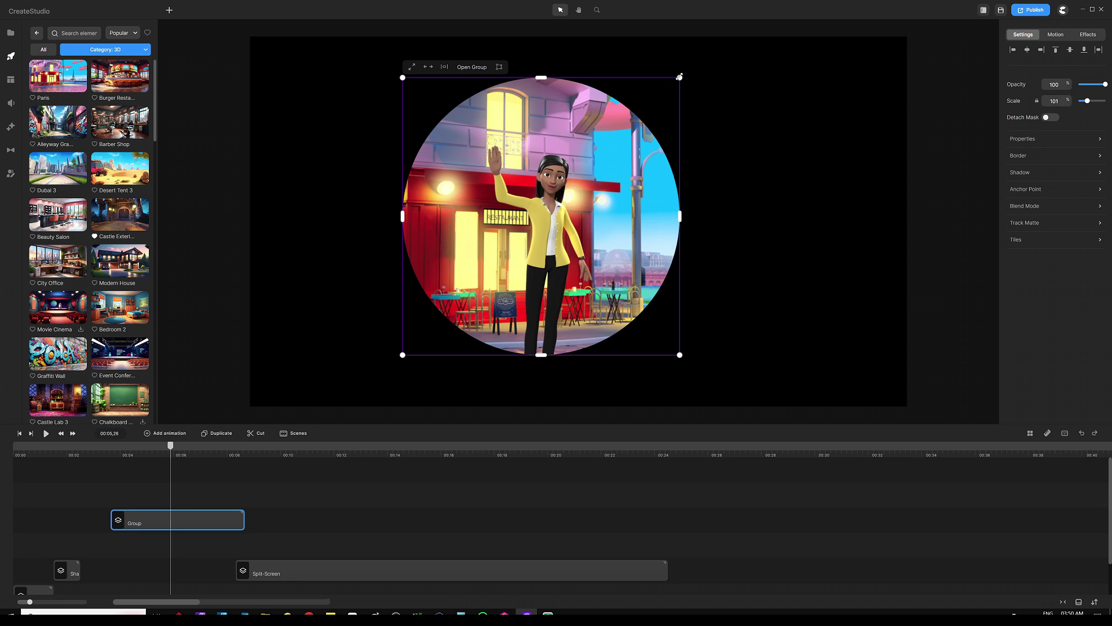
drag(680, 76, 612, 138)
drag(531, 216, 538, 194)
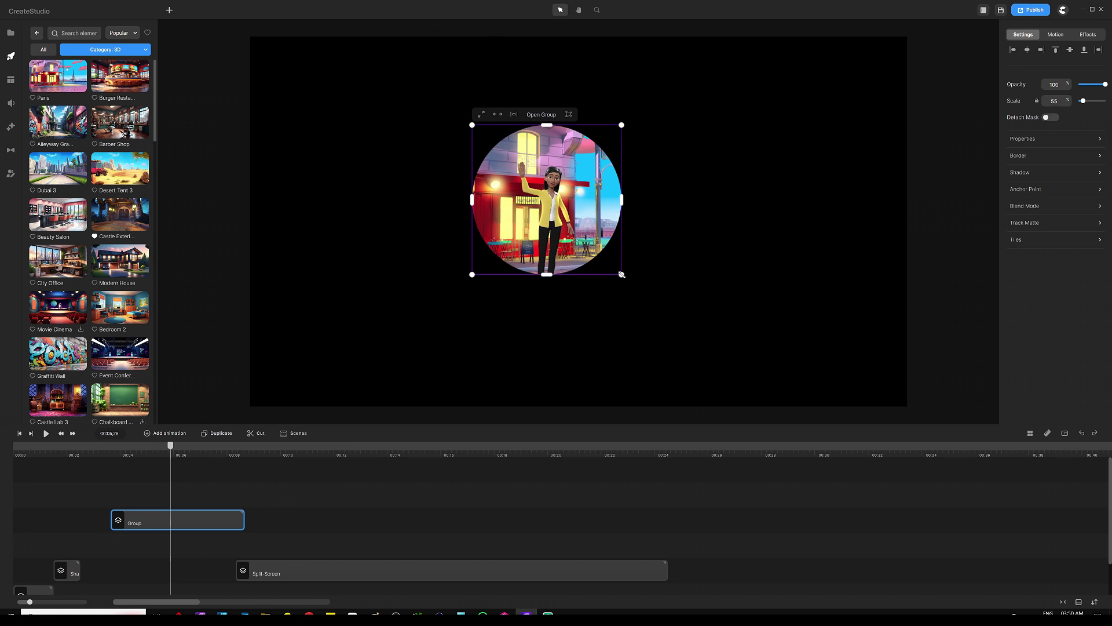
drag(622, 275, 640, 313)
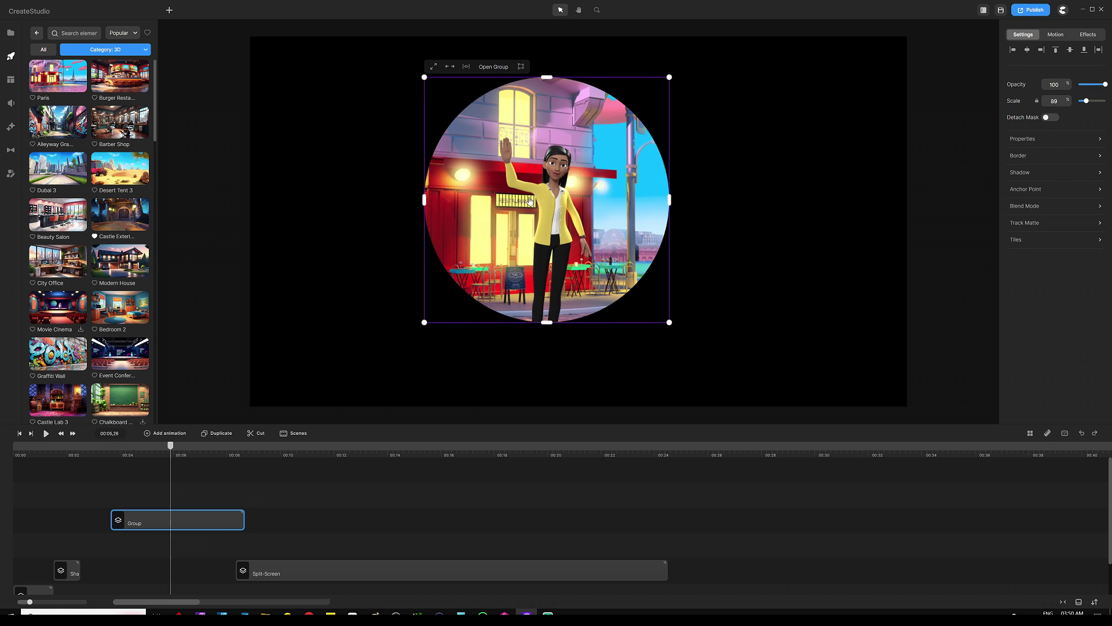
drag(529, 202, 525, 221)
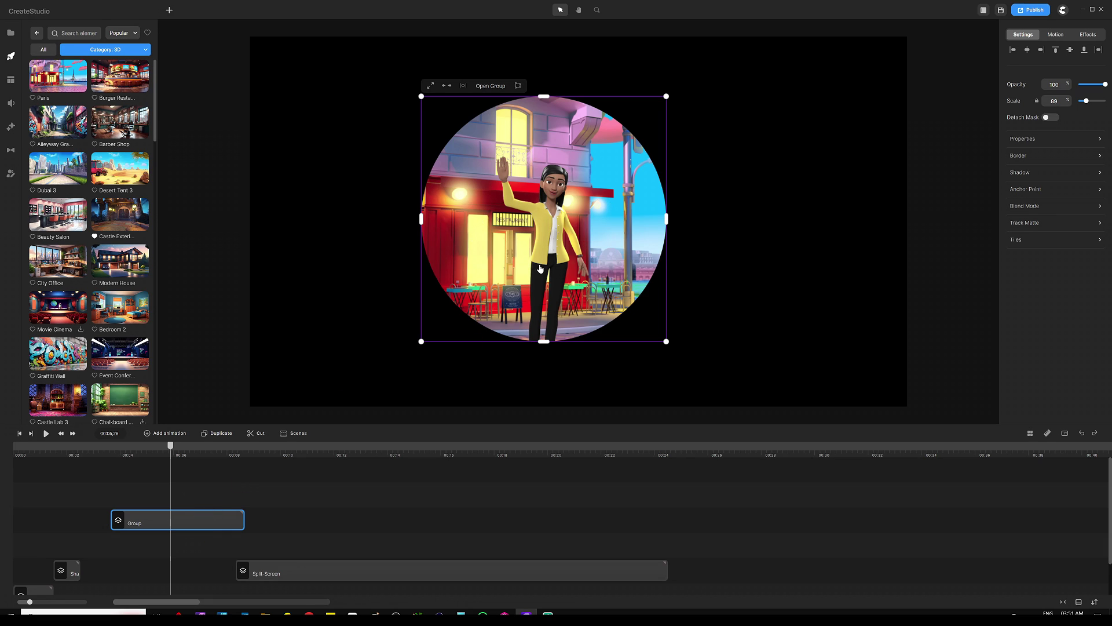
Unmask the group and delete the red Mask circle.
right_click(195, 523)
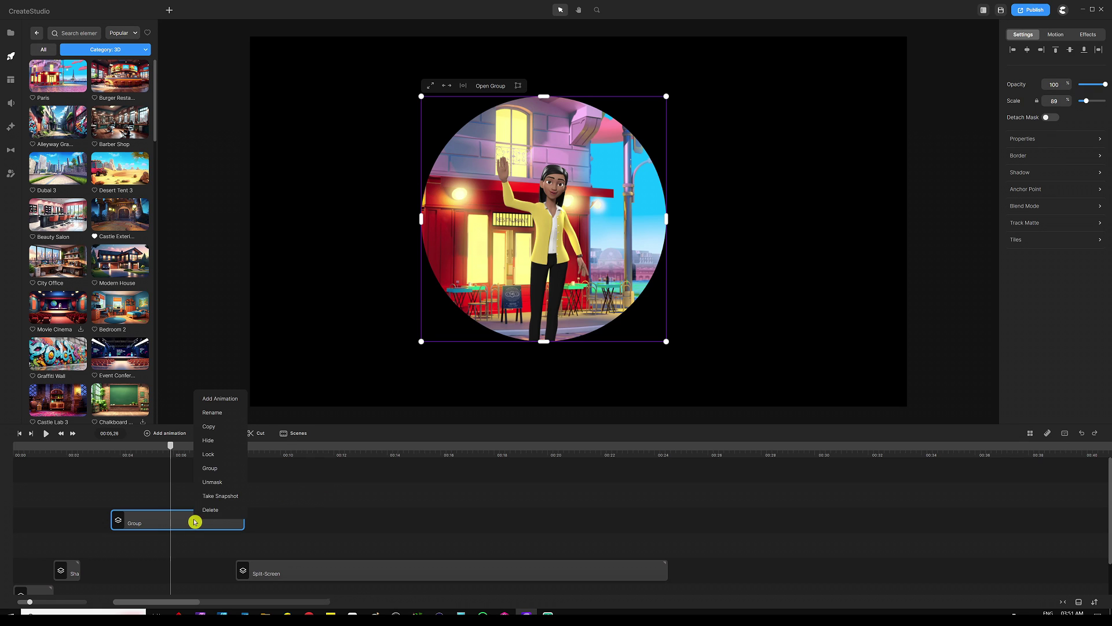
click(222, 484)
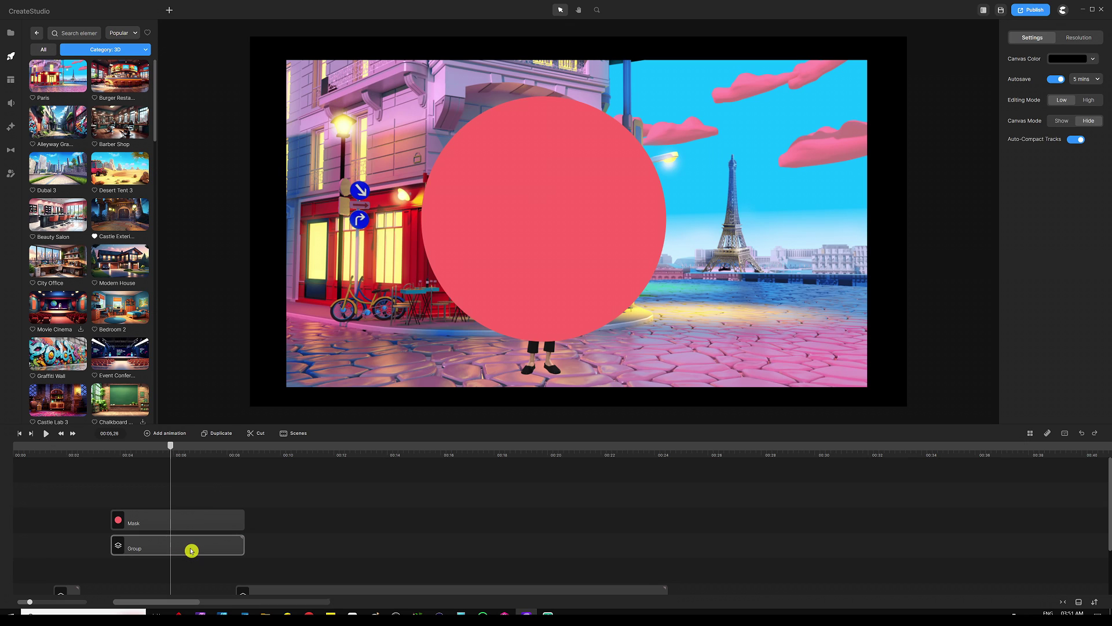
click(554, 186)
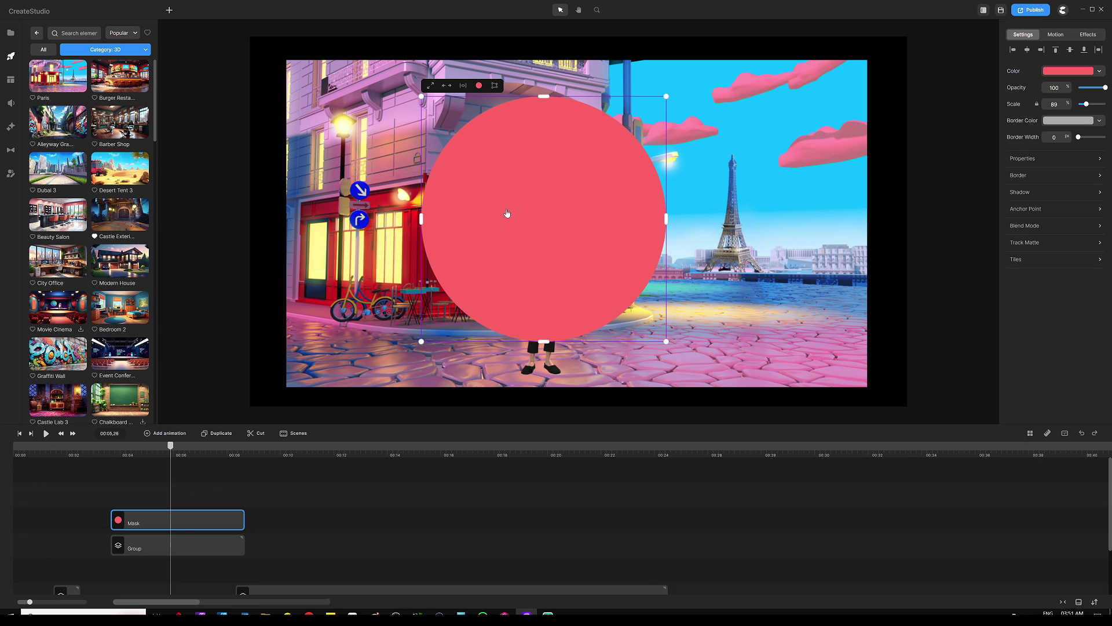
key(Delete)
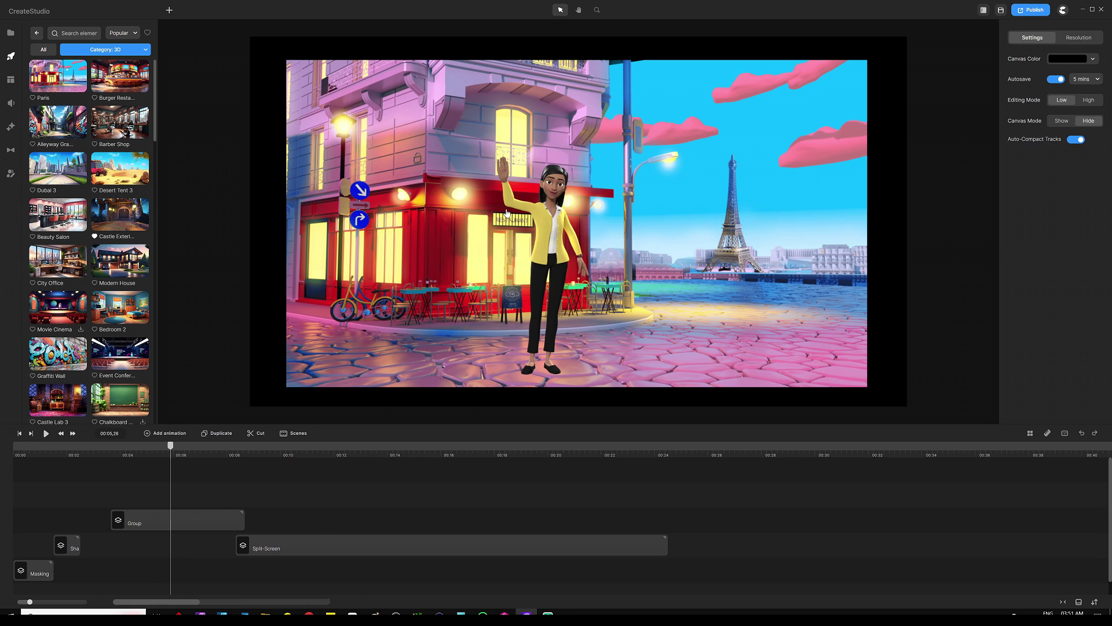
Add a blue square over Victoria and lower its opacity to 39% to position it around her.
key(ctrl+v)
drag(591, 174, 557, 209)
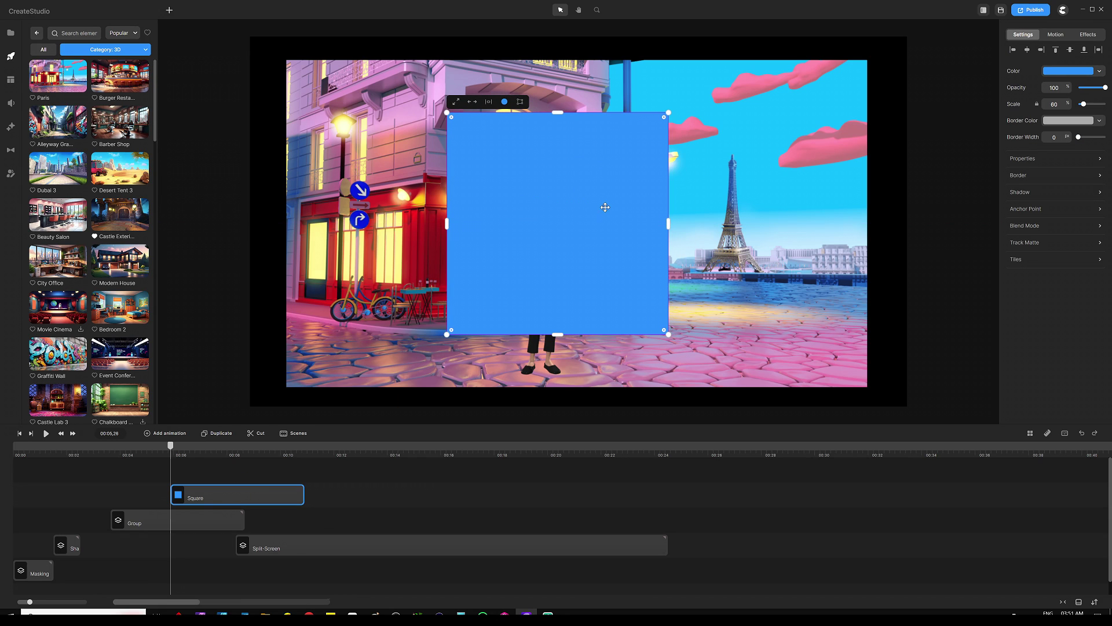
click(1091, 87)
drag(605, 225, 594, 231)
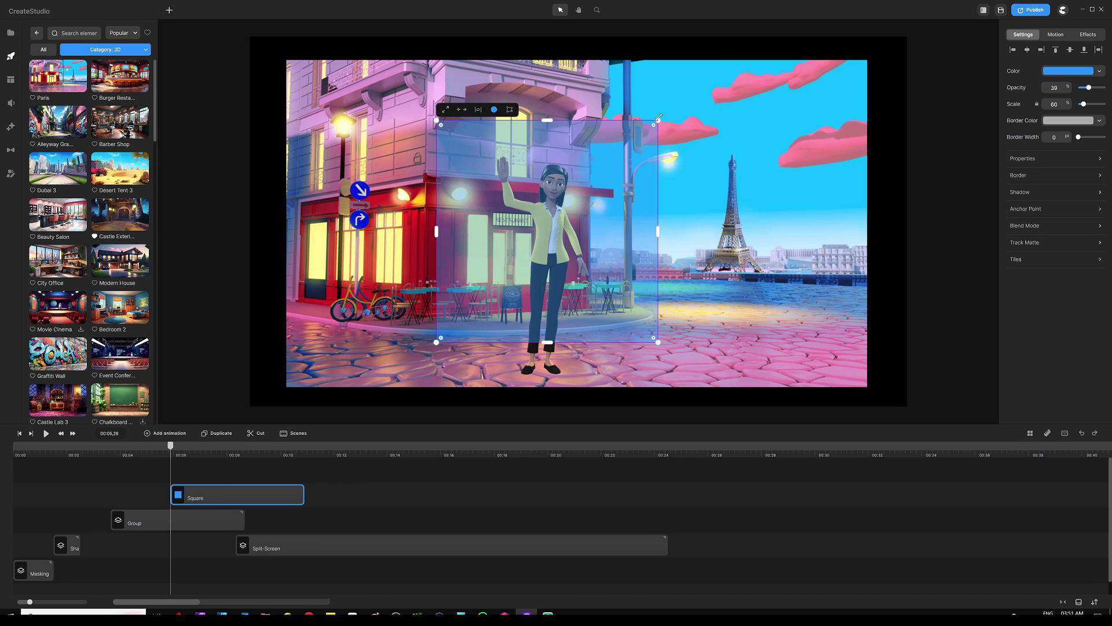
Enlarge the square to 63% scale, fit it around Victoria down to her ankles, and restore its opacity to 100%.
drag(659, 118, 665, 108)
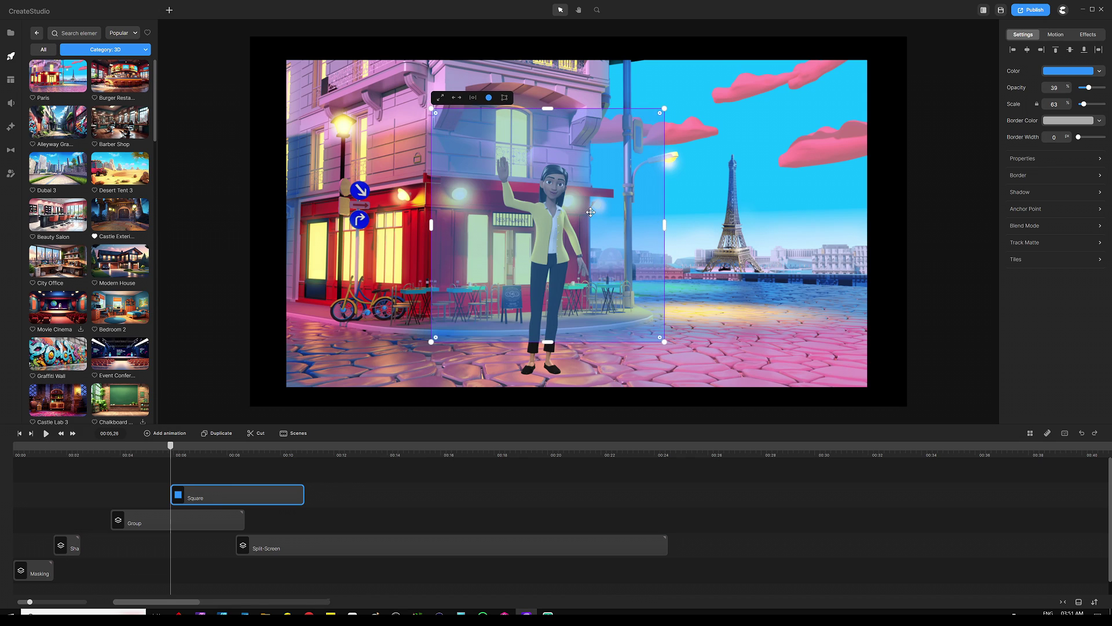
drag(591, 212, 594, 210)
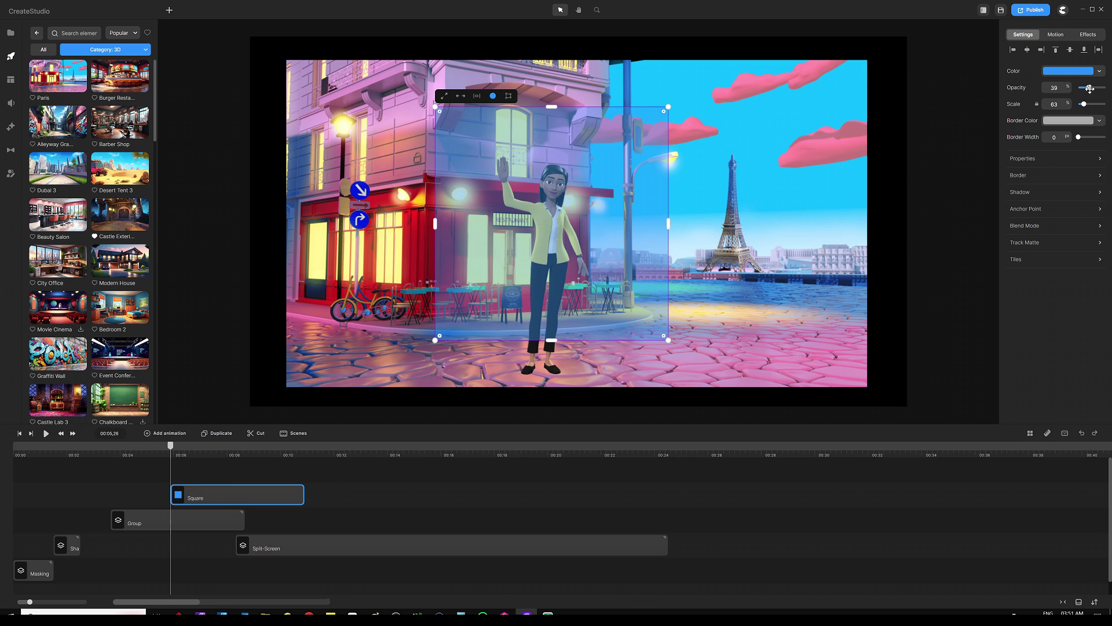
drag(1090, 88, 1107, 87)
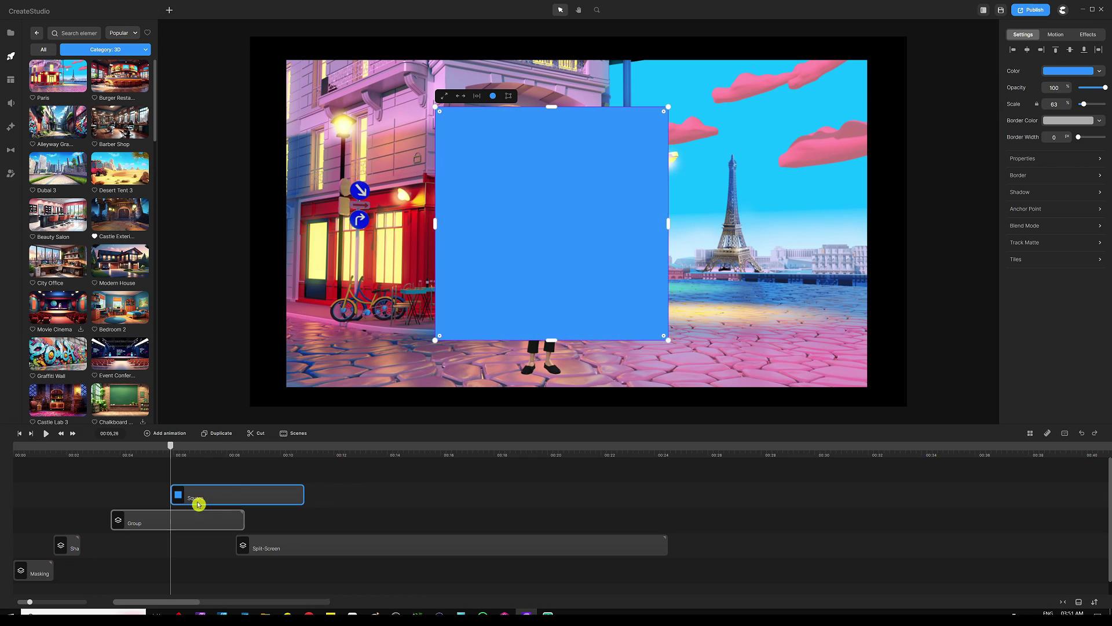
Select the Square and Group layers together and mask the group with the square.
click(227, 474)
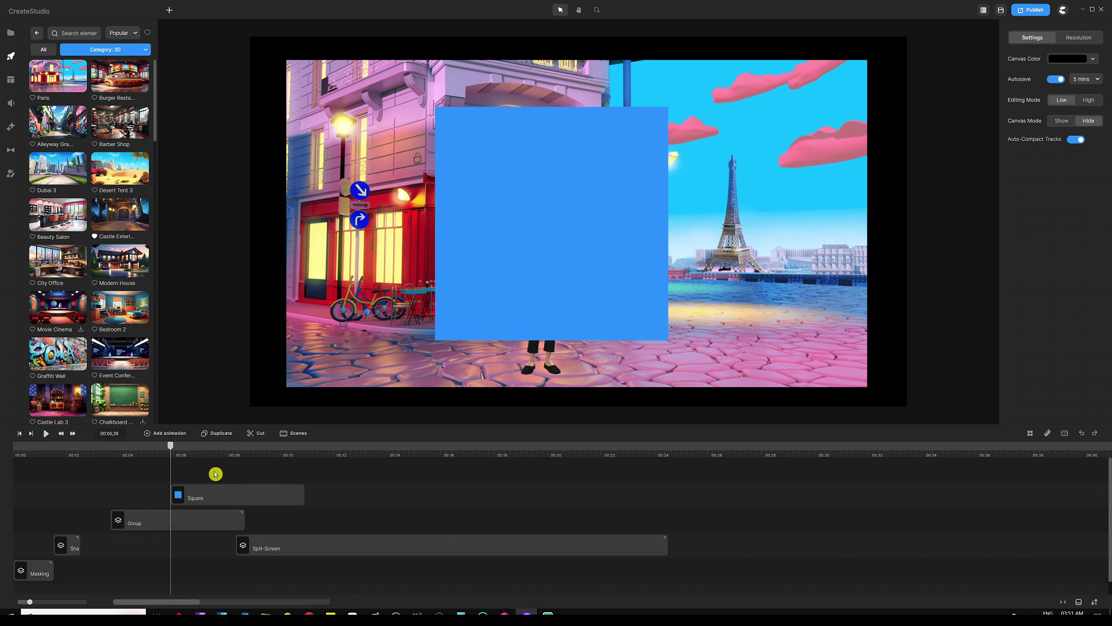
click(203, 487)
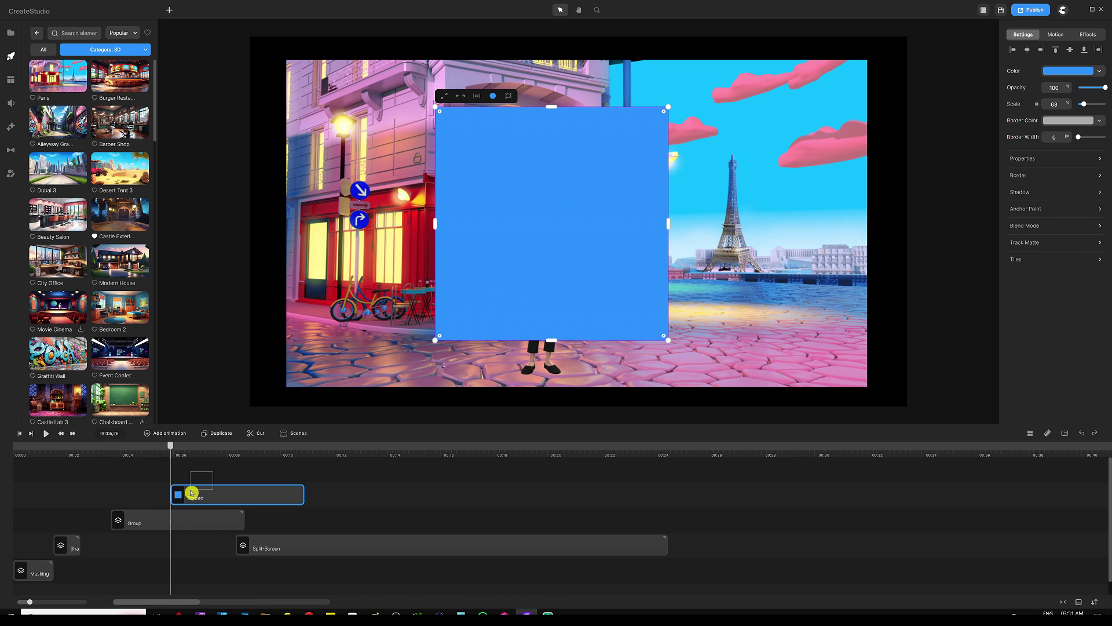
drag(192, 491, 181, 522)
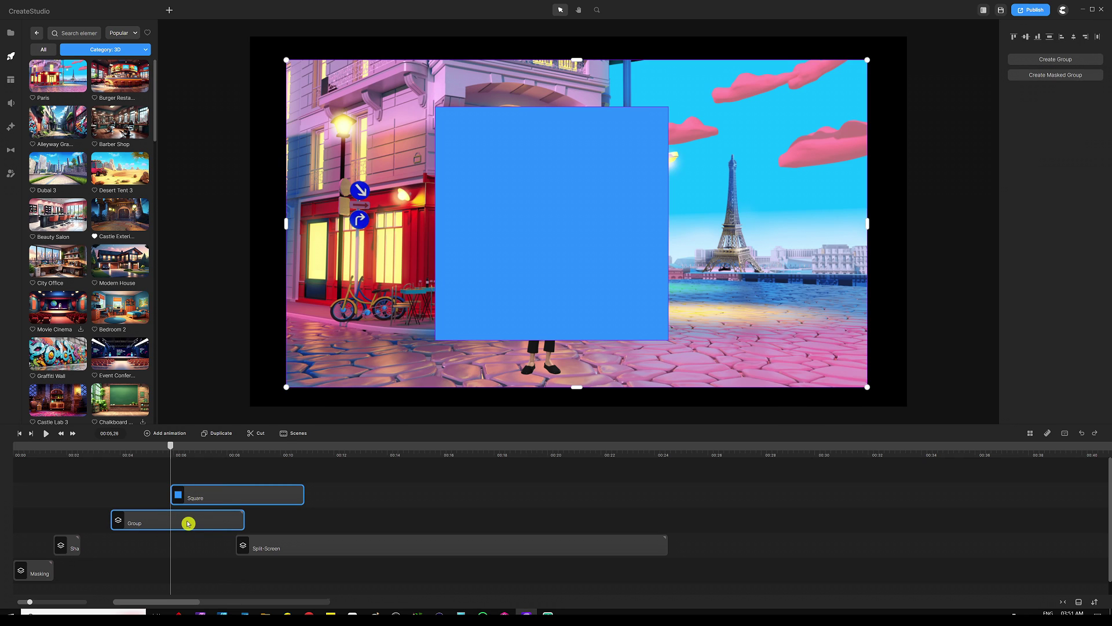
right_click(185, 521)
click(210, 466)
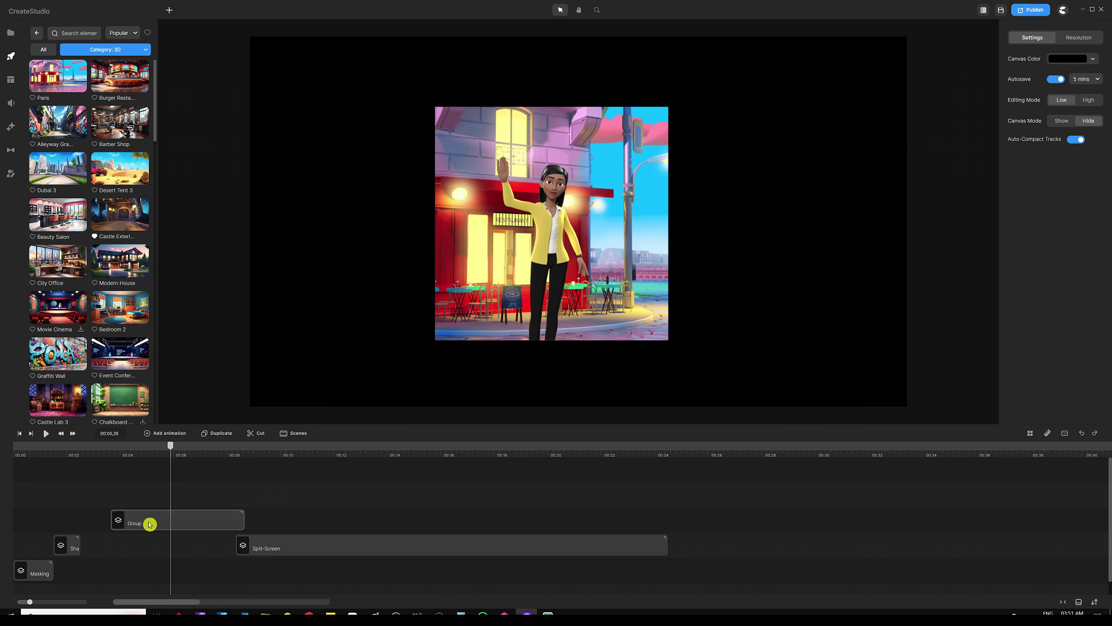
Scrub through the square-masked group and move it around slightly on the canvas.
mouse_move(168, 447)
mouse_down()
mouse_move(117, 451)
mouse_move(152, 451)
mouse_up()
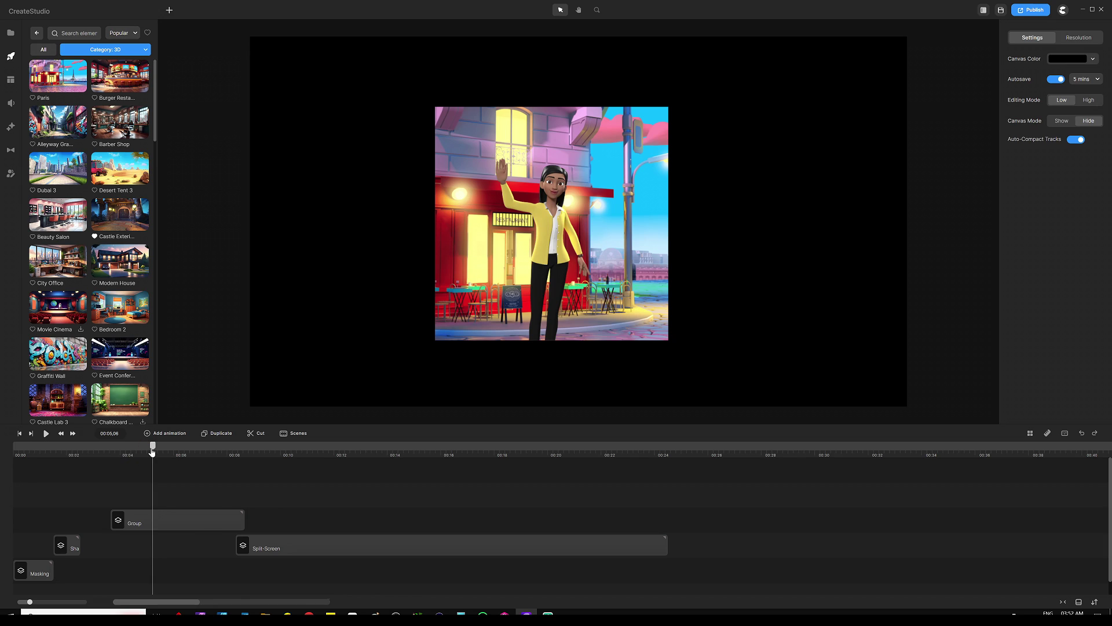
drag(152, 452, 140, 457)
click(192, 520)
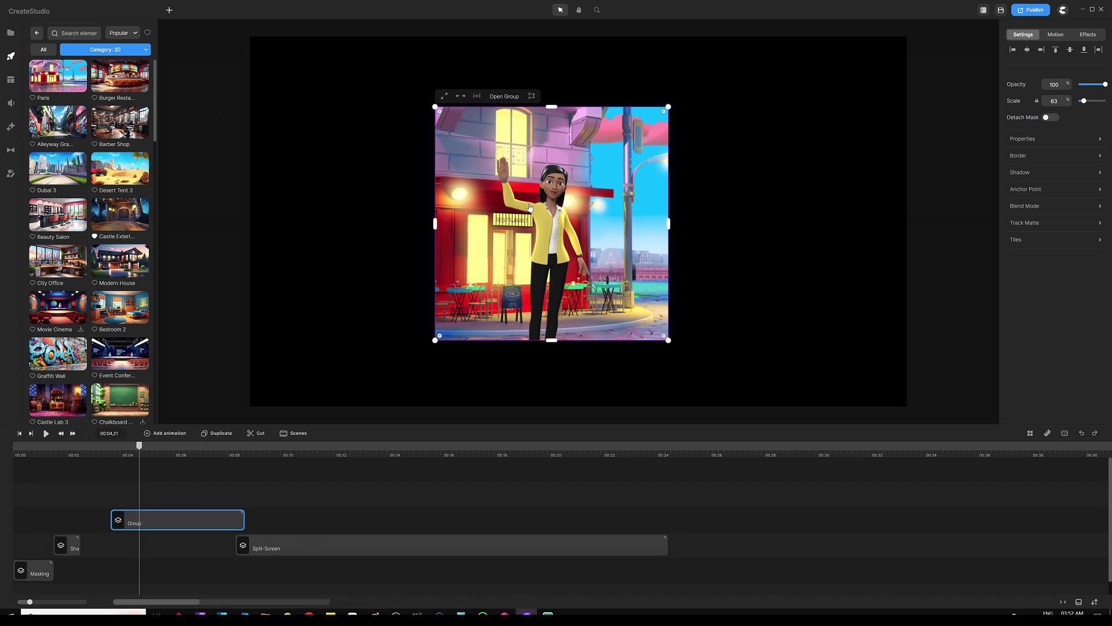
mouse_move(531, 219)
mouse_down()
mouse_move(547, 200)
mouse_move(512, 221)
mouse_move(547, 226)
mouse_move(532, 211)
mouse_move(540, 222)
mouse_up()
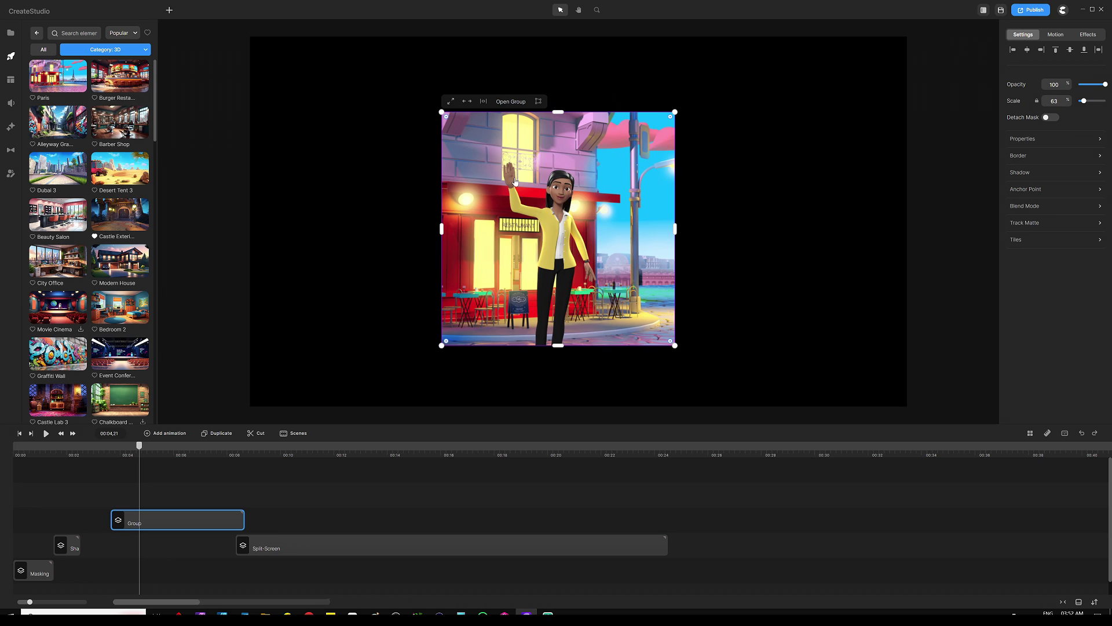
drag(552, 221, 548, 213)
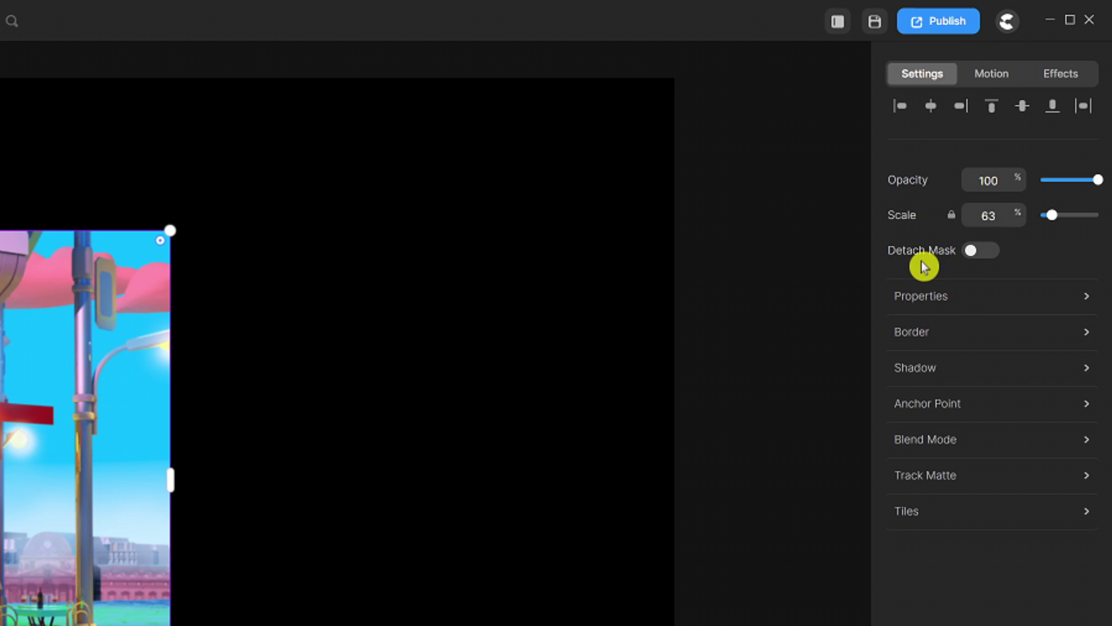
Detach the mask from the group and move it across to the Eiffel Tower and back to frame Victoria.
click(974, 255)
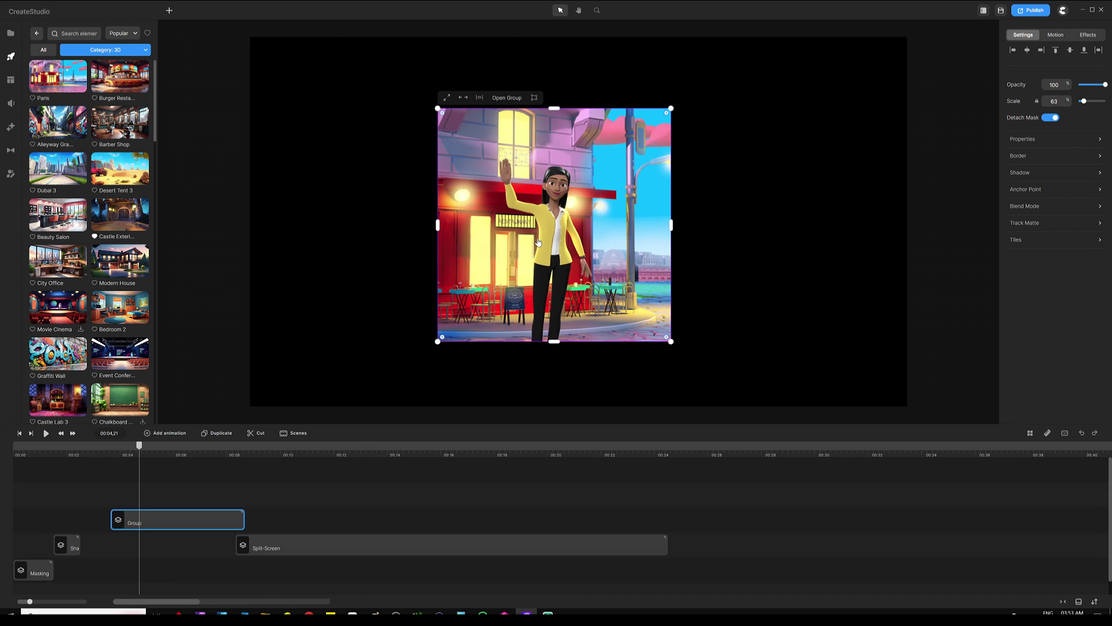
drag(592, 190, 583, 228)
drag(504, 256, 748, 211)
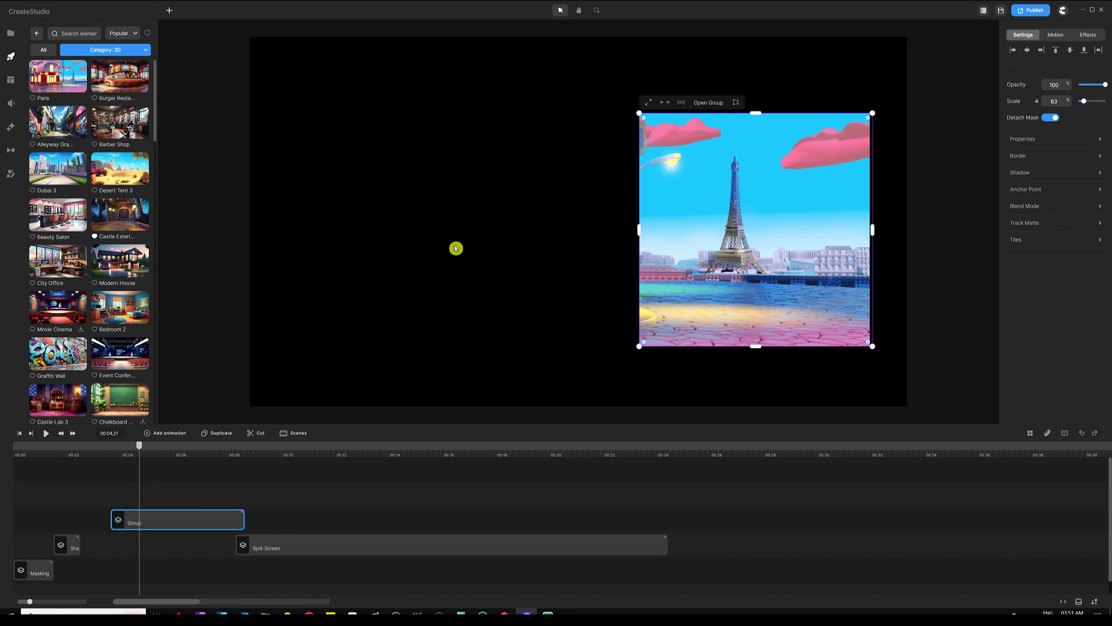
drag(760, 228, 562, 241)
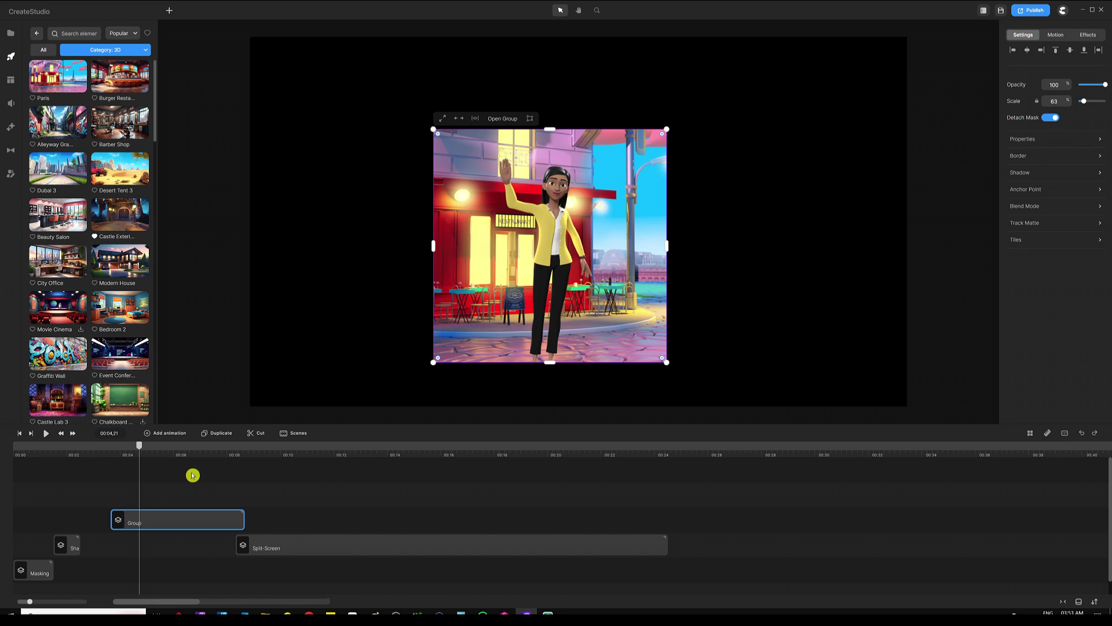
Apply the Scale Up entrance animation to the masked group, with the playhead near the clip's start.
drag(140, 446, 117, 445)
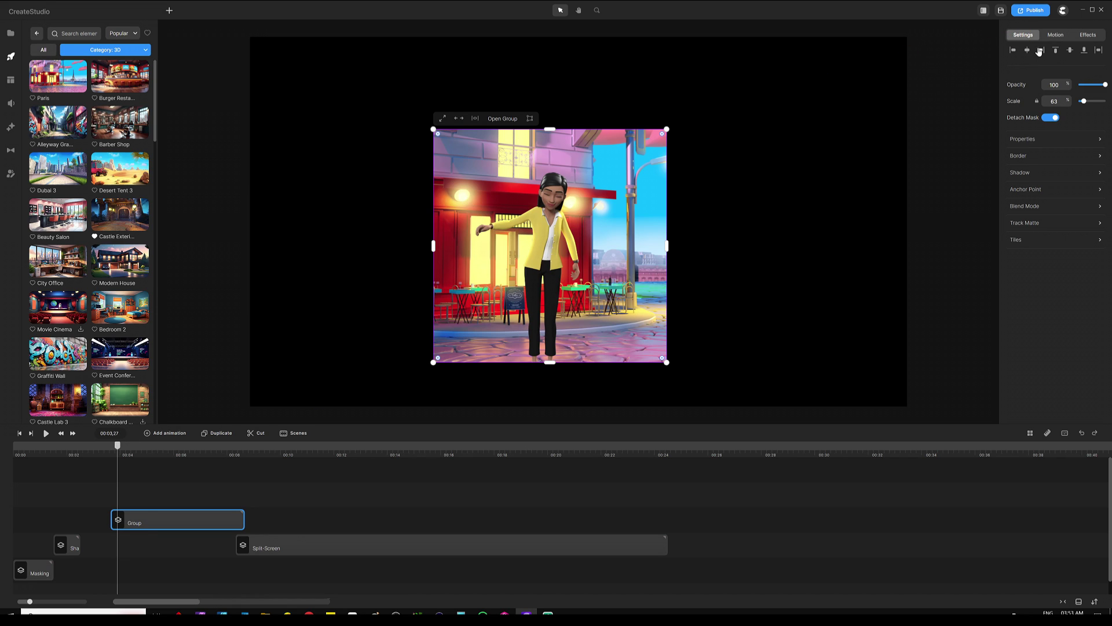
click(1056, 36)
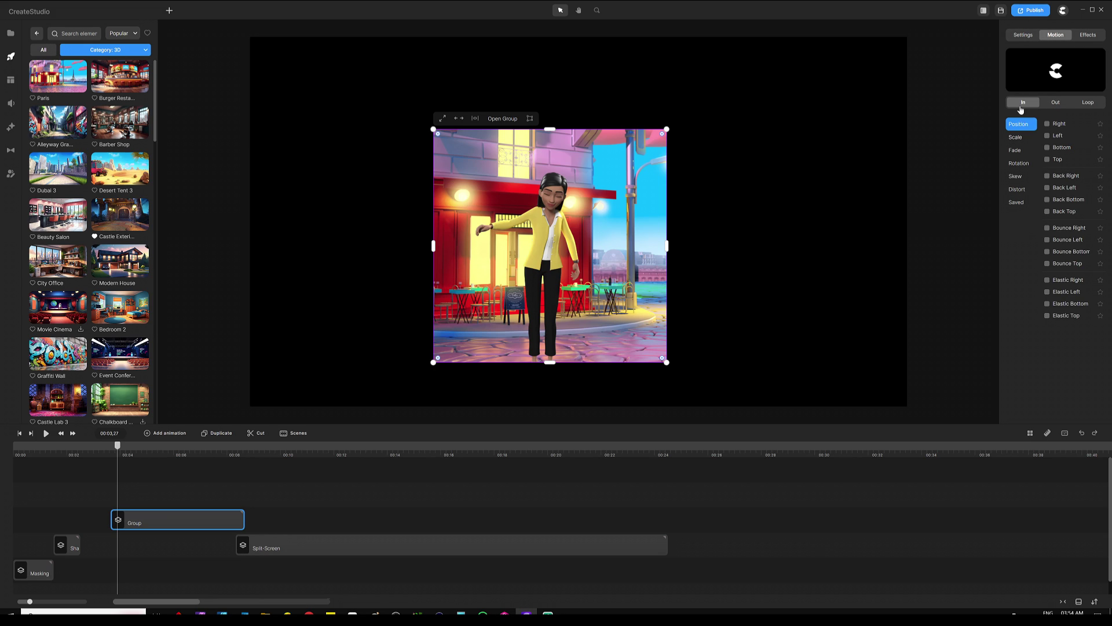
click(1017, 138)
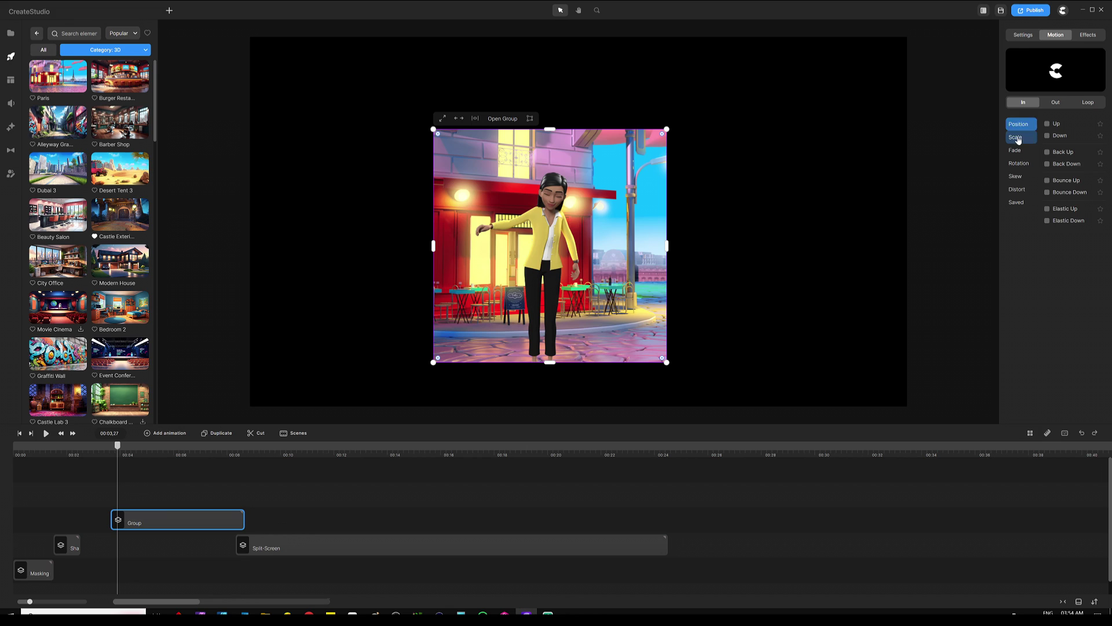
click(1047, 124)
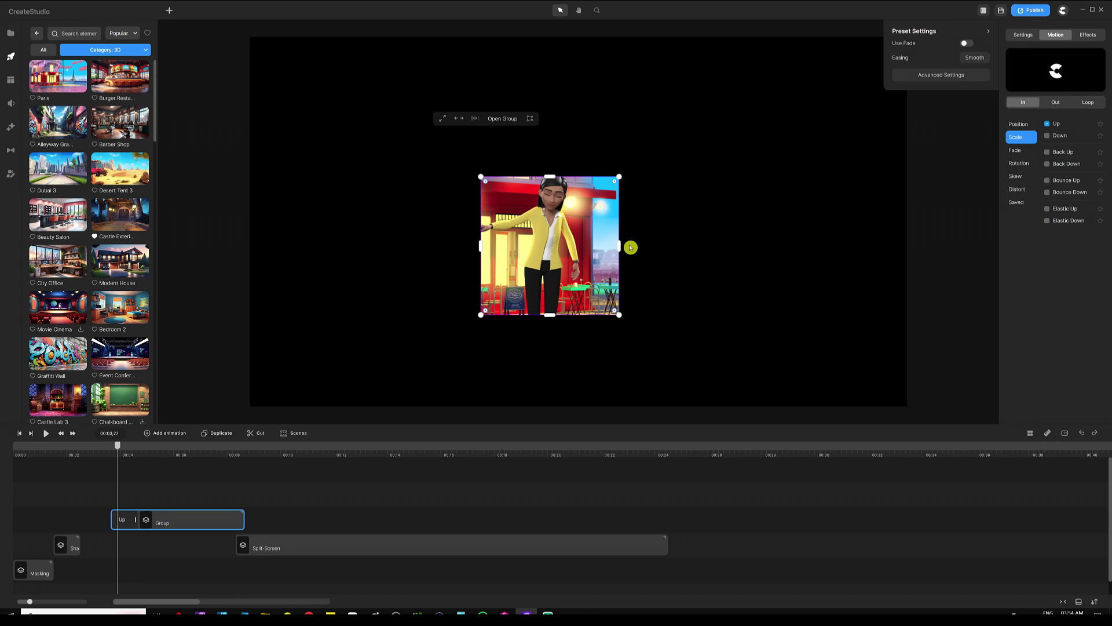
click(141, 487)
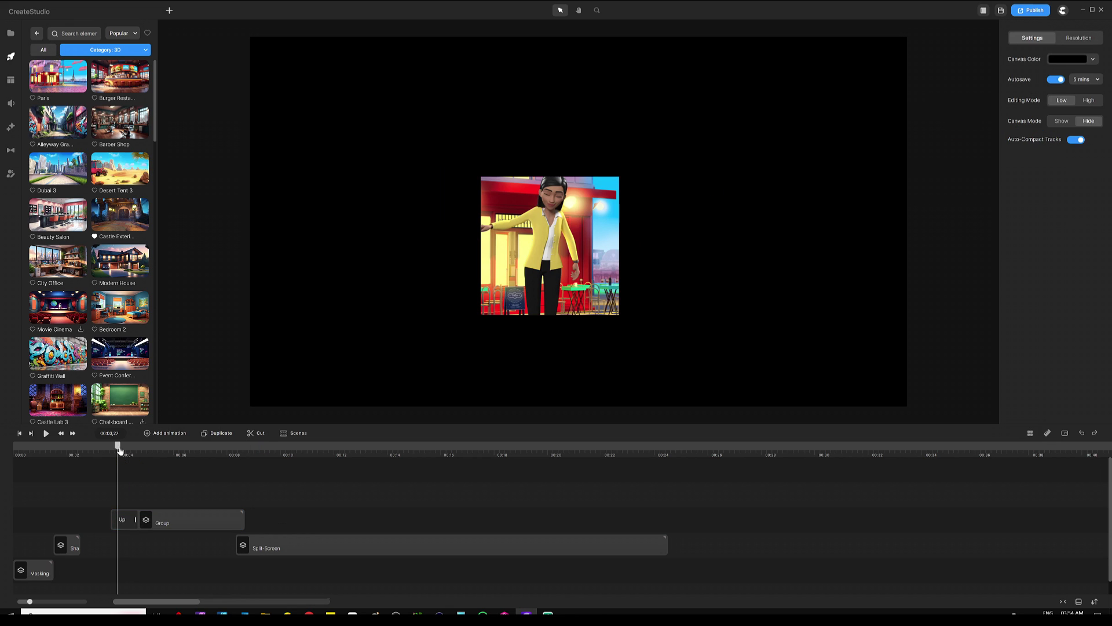
Lengthen the masked group's Scale Up entrance animation to about two seconds and play it back from the clip's start.
drag(118, 448, 113, 449)
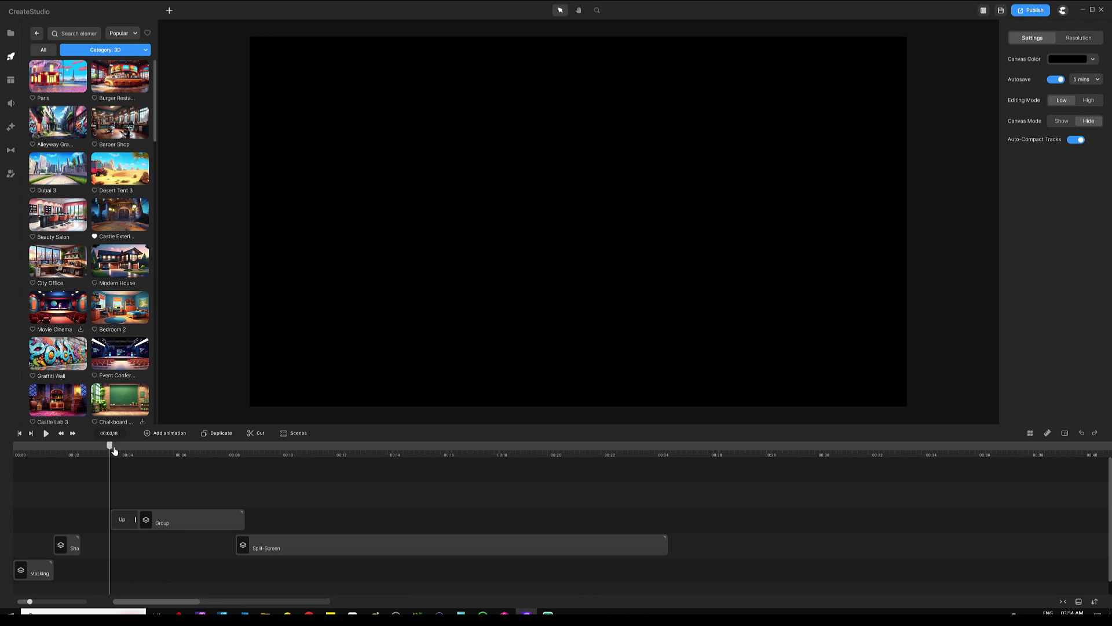
drag(137, 520, 165, 521)
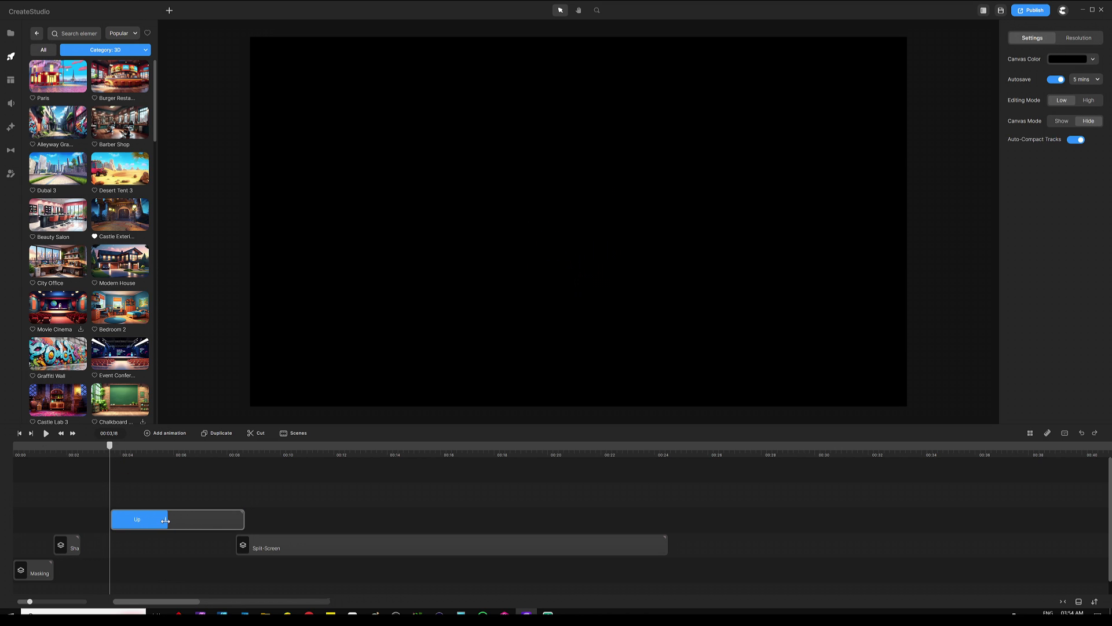
drag(168, 446, 112, 450)
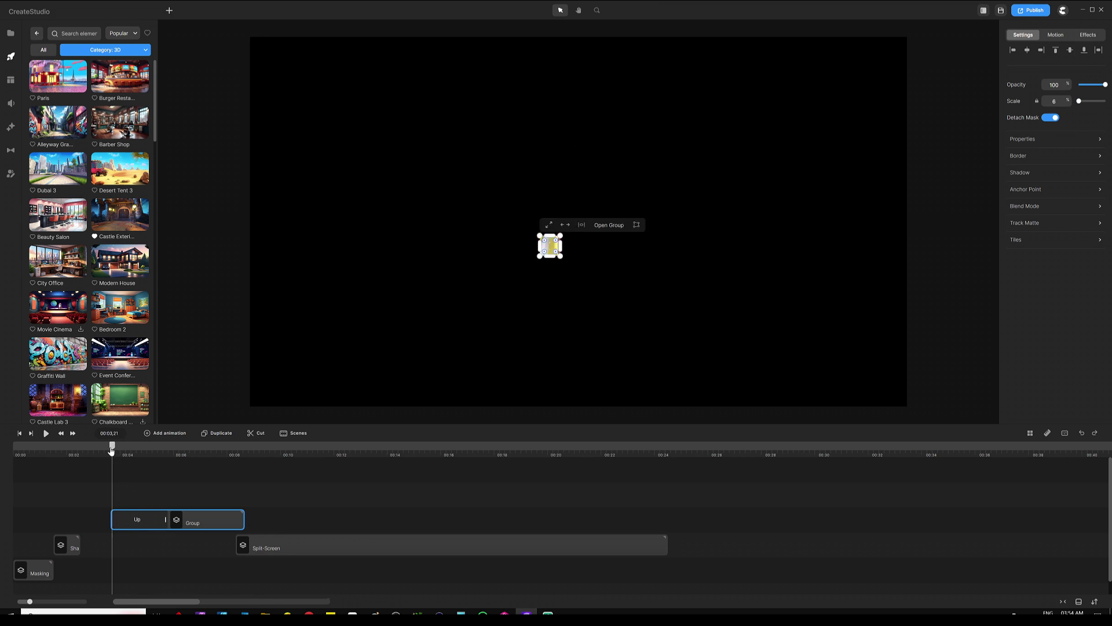
click(149, 481)
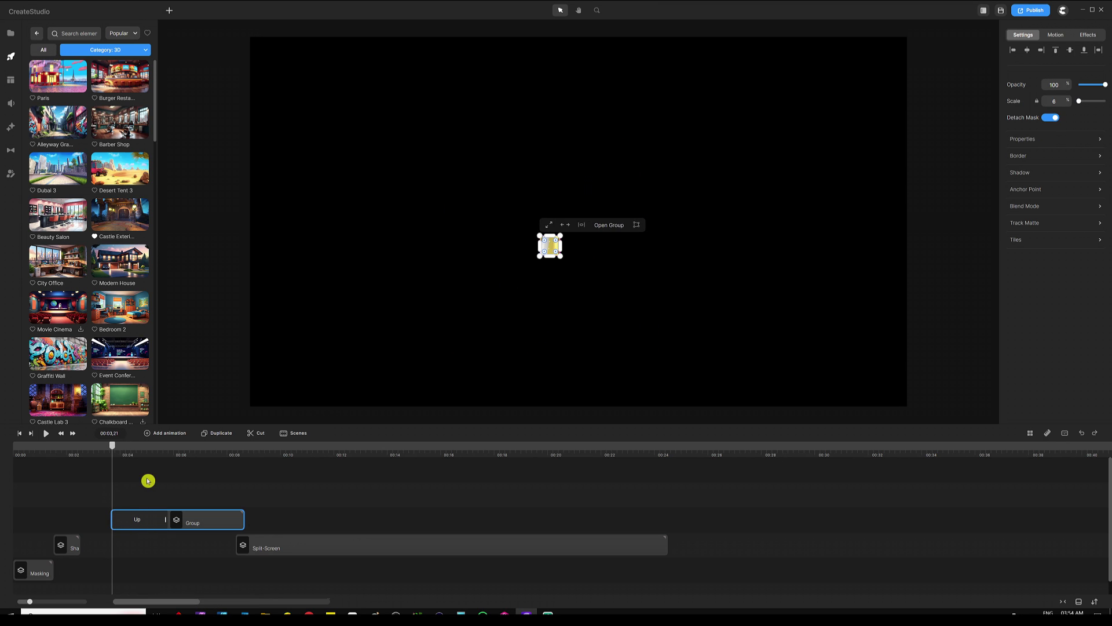
click(45, 434)
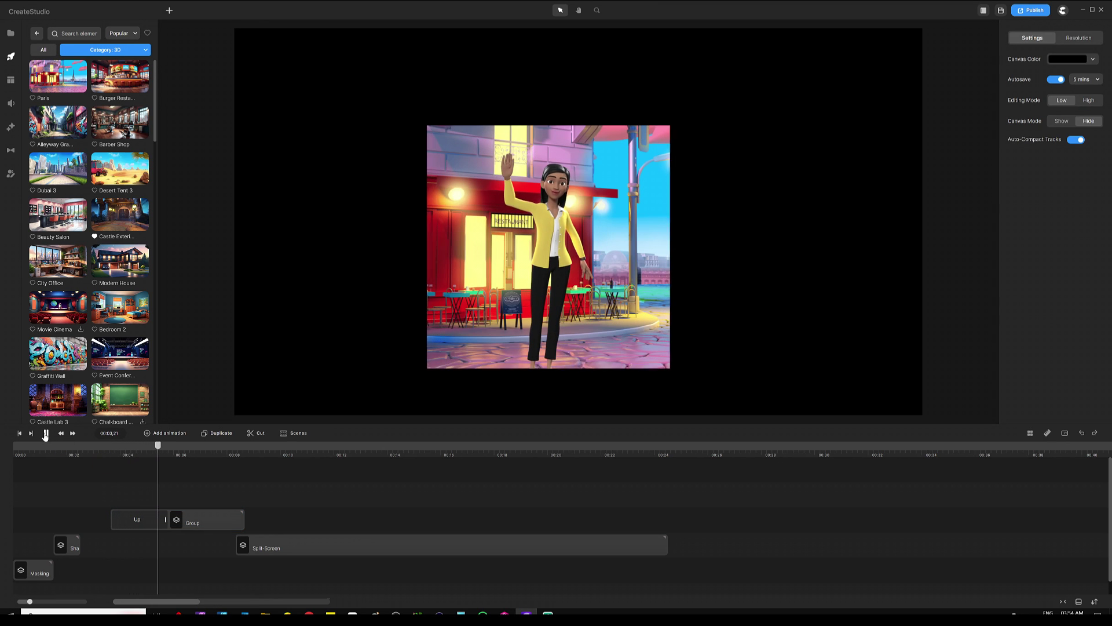
click(45, 435)
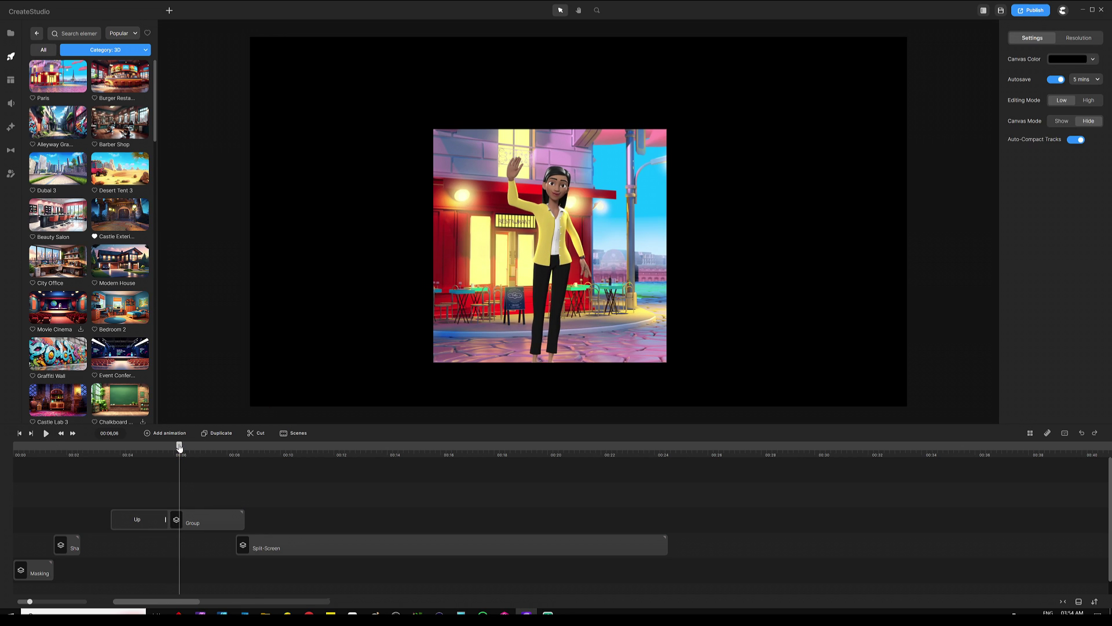
Select the masked group and turn off Detach Mask, with the playhead just past the 6-second mark.
mouse_move(180, 447)
mouse_down()
mouse_move(119, 455)
mouse_move(186, 447)
mouse_up()
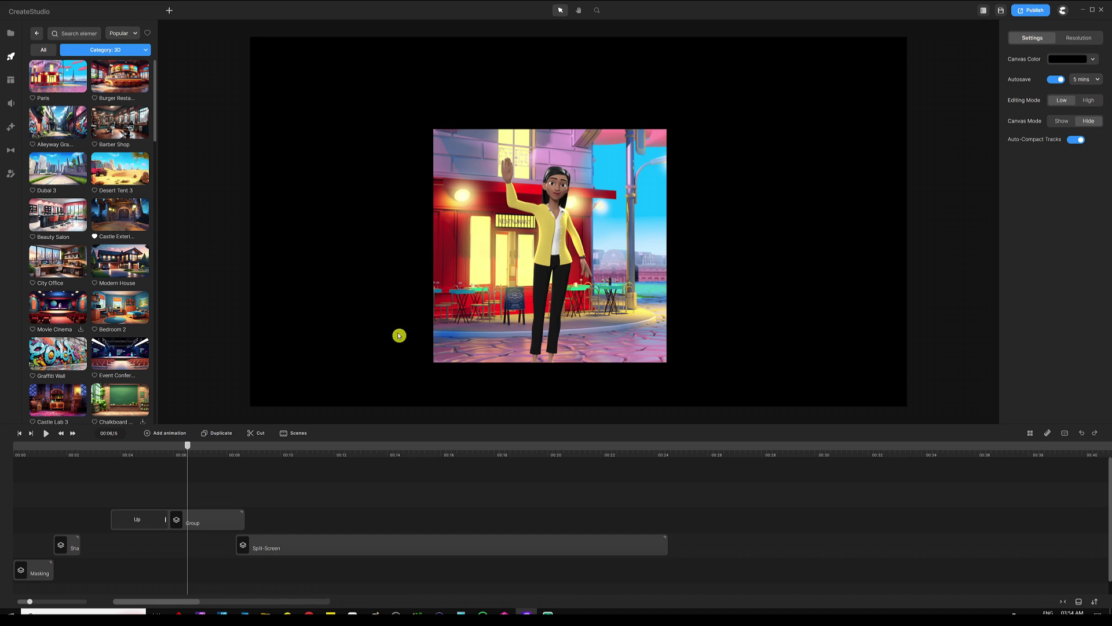
click(537, 171)
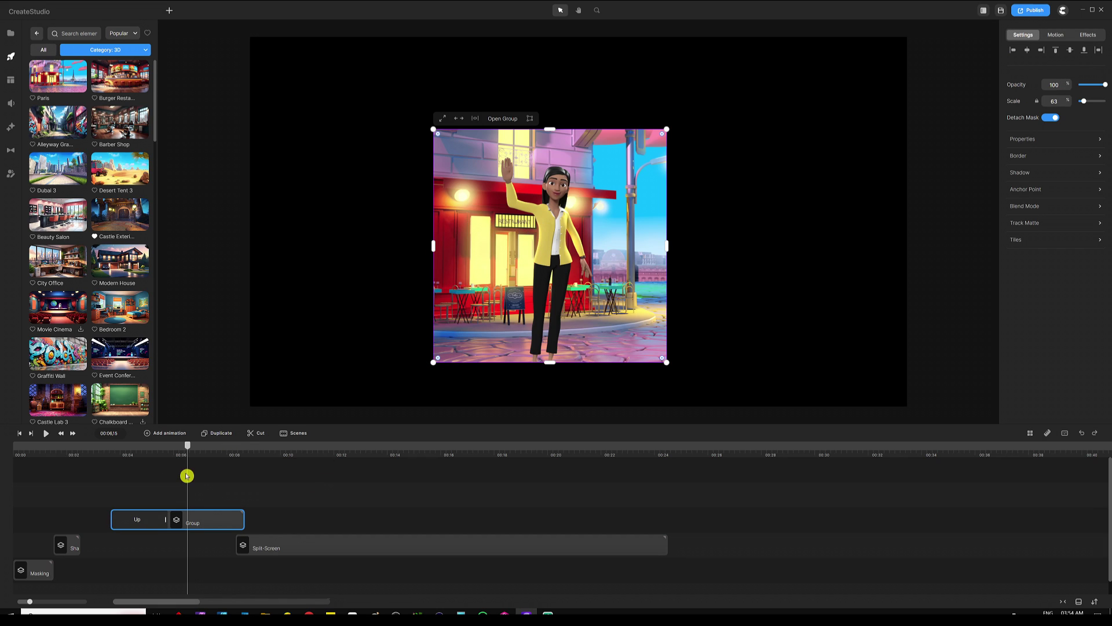
drag(187, 445, 192, 445)
click(163, 519)
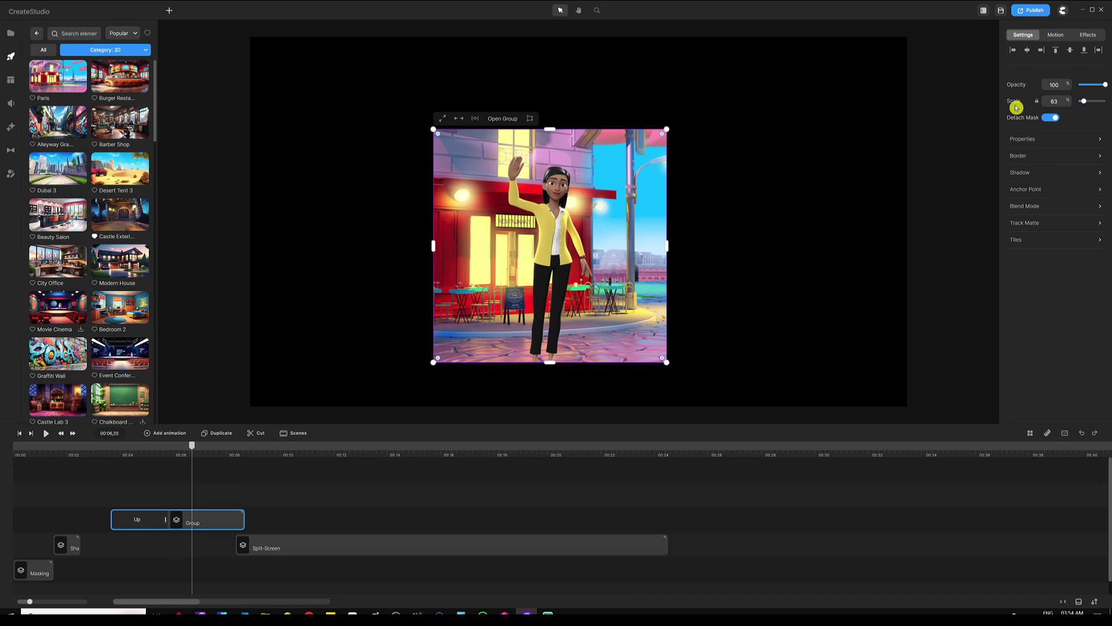
click(1051, 119)
drag(231, 464, 181, 451)
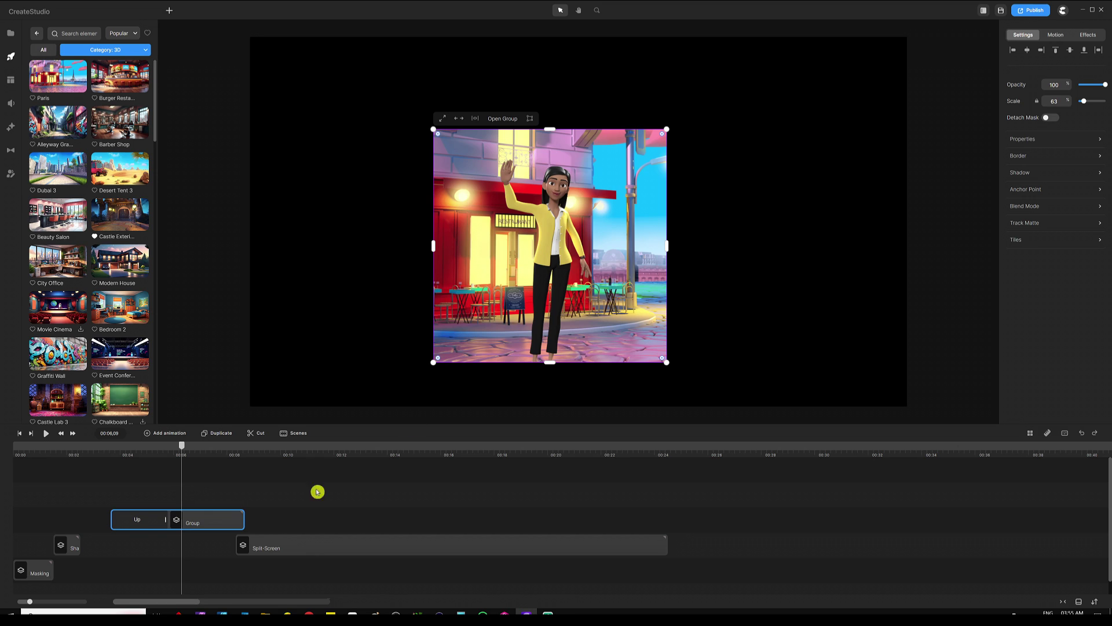
Shift the masked Group clip earlier to end just before the Split-Screen clip, and place the playhead at Split-Screen's start.
drag(216, 517, 206, 522)
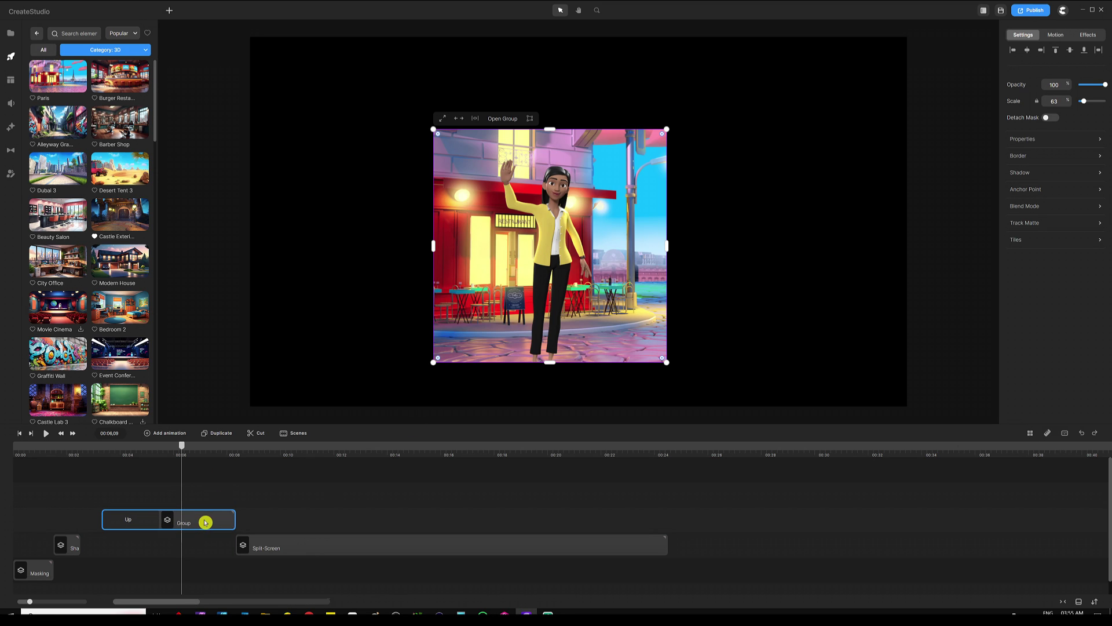
click(250, 455)
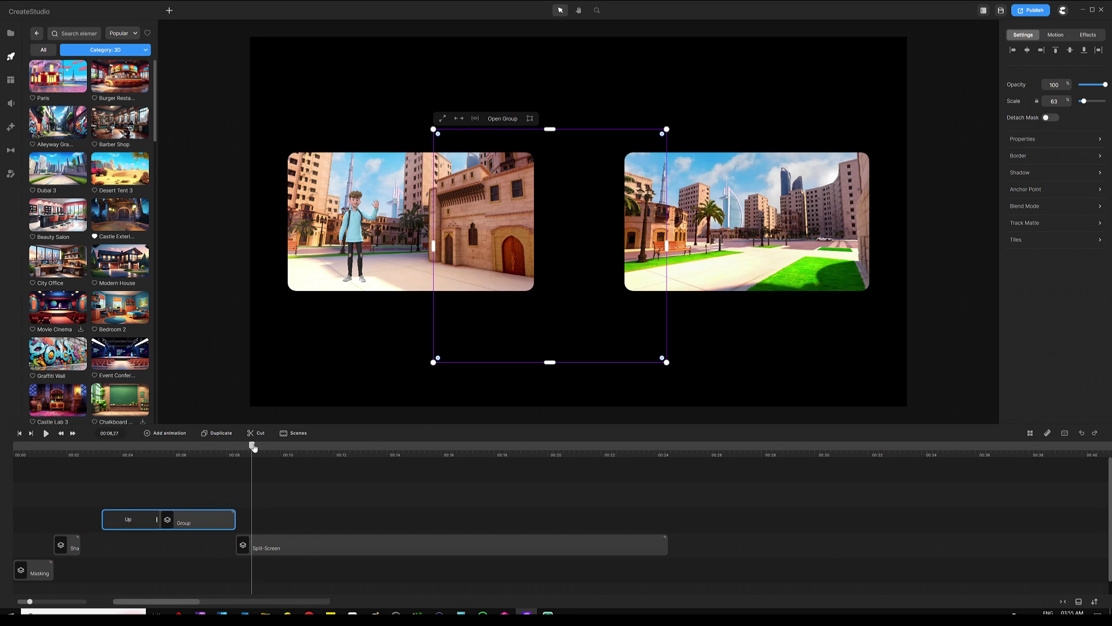
drag(252, 447, 238, 447)
click(286, 492)
Play the Split-Screen scene and scrub through the character's crossing from the first Dubai frame to the second.
click(420, 129)
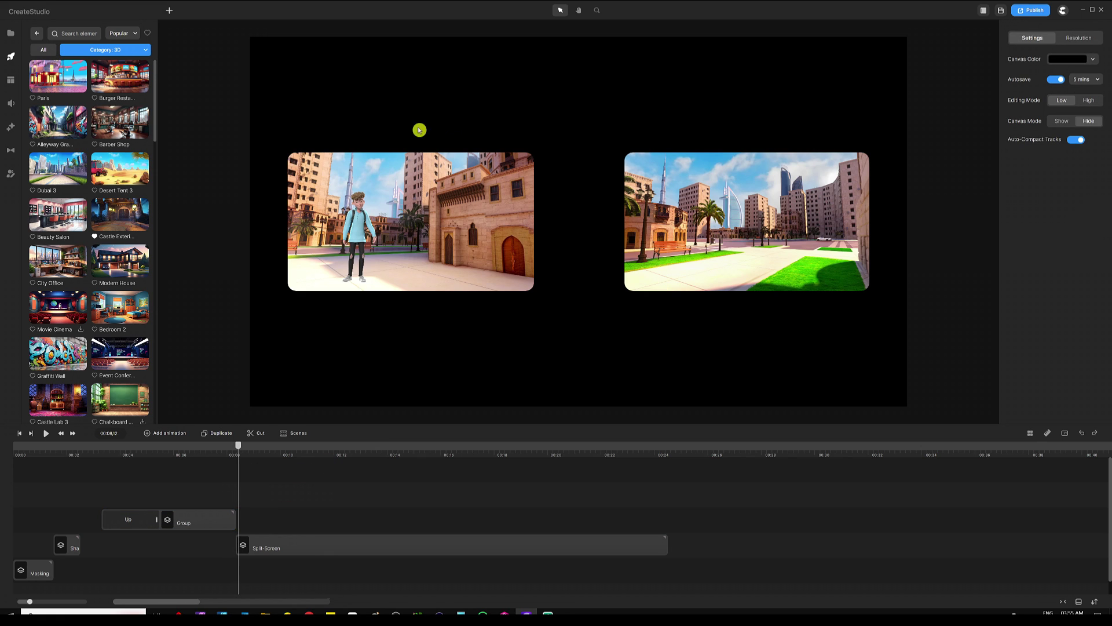
click(614, 209)
click(553, 246)
click(46, 434)
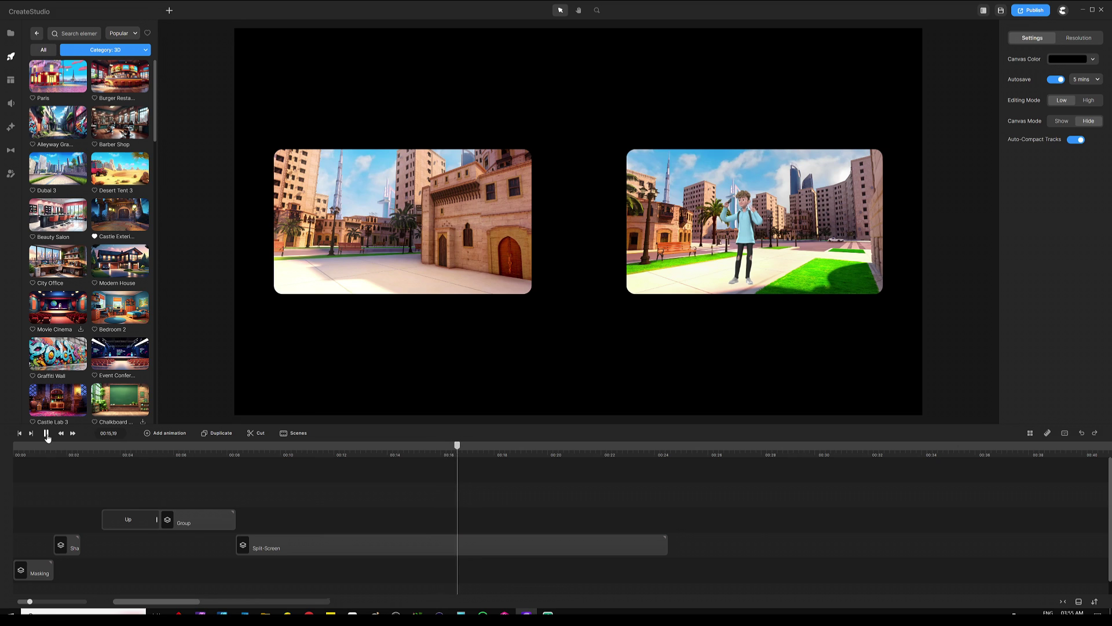
click(47, 434)
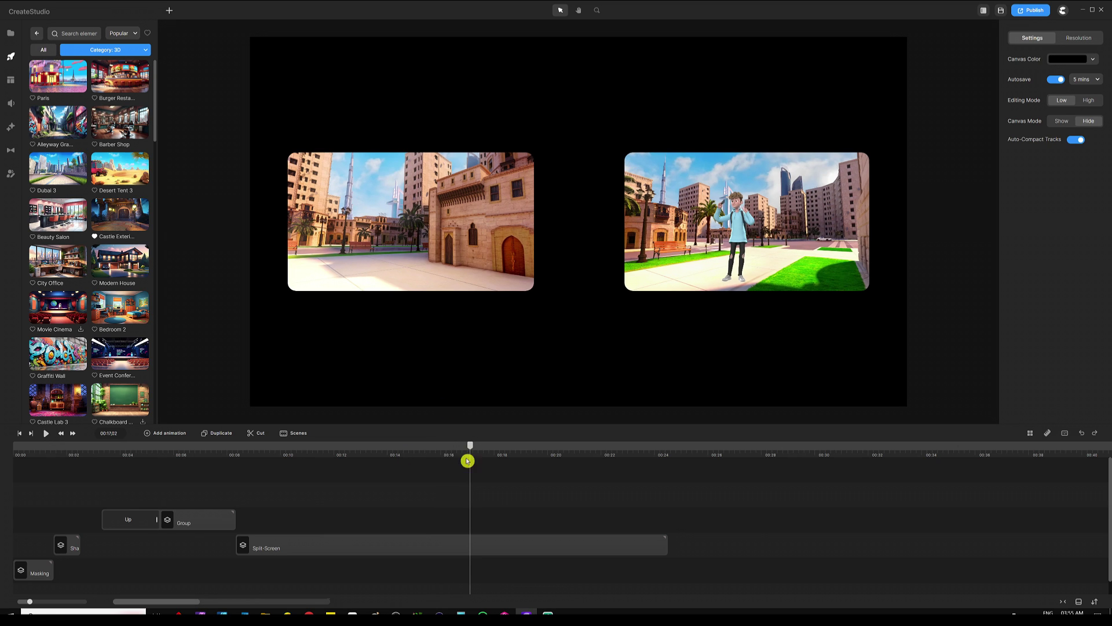
drag(470, 452, 359, 454)
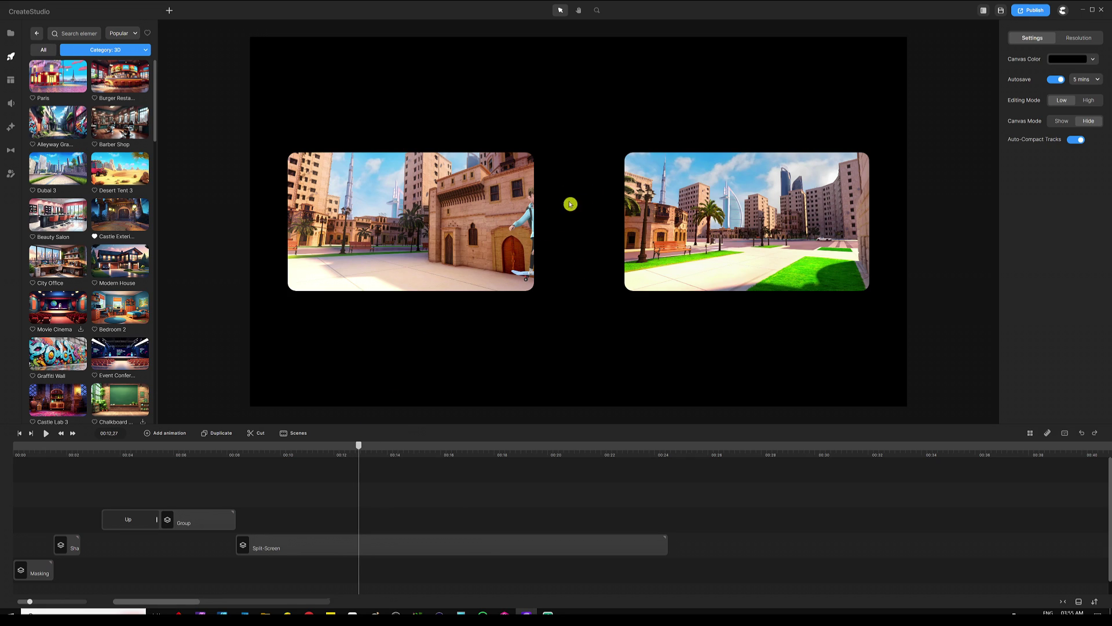
drag(360, 447, 437, 446)
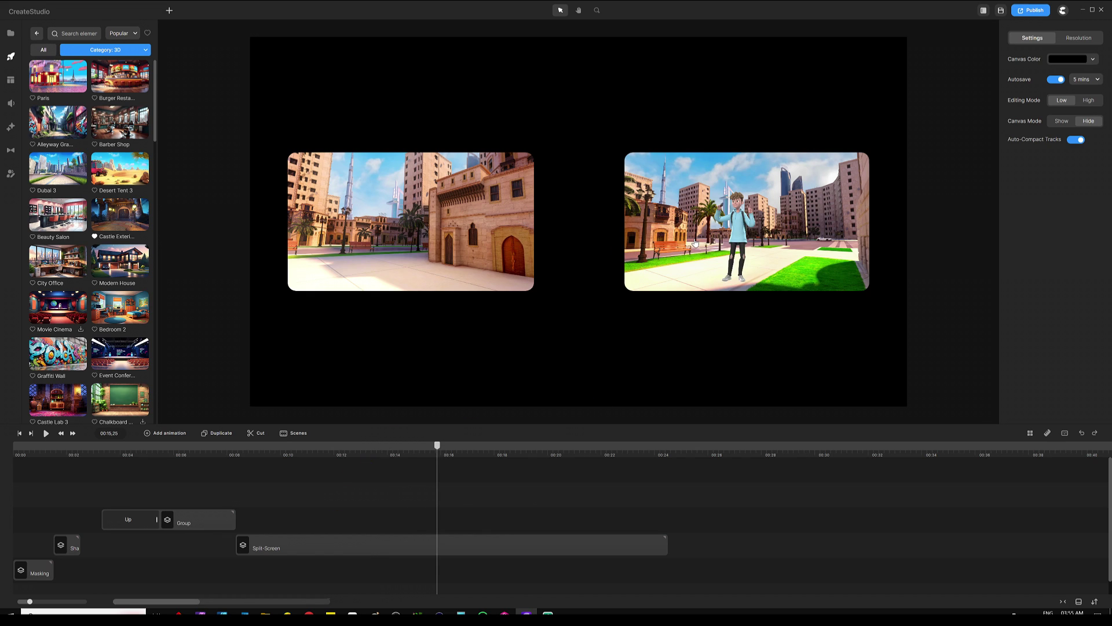